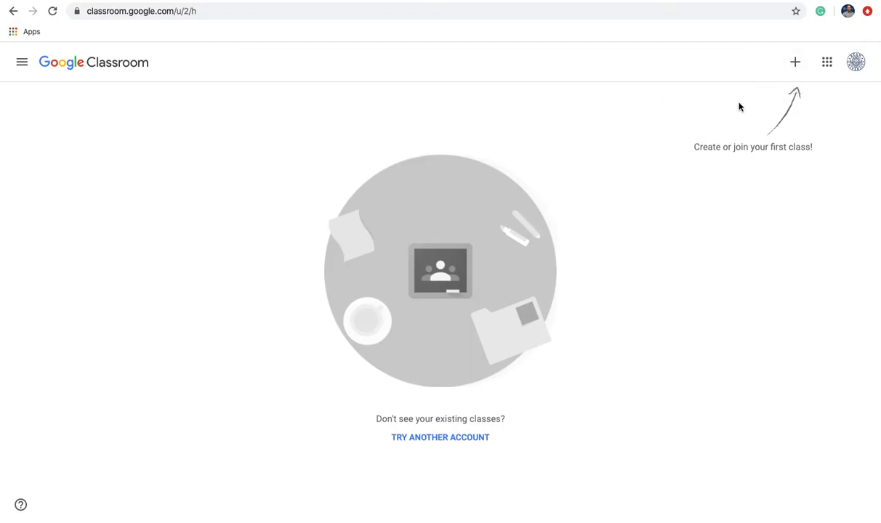
Start a new class named 'Using Google Classroom'.
click(796, 65)
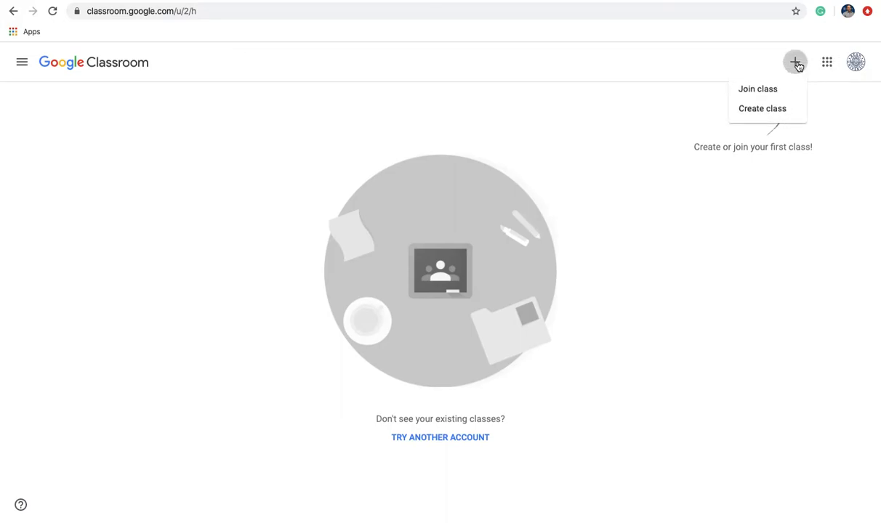
click(773, 109)
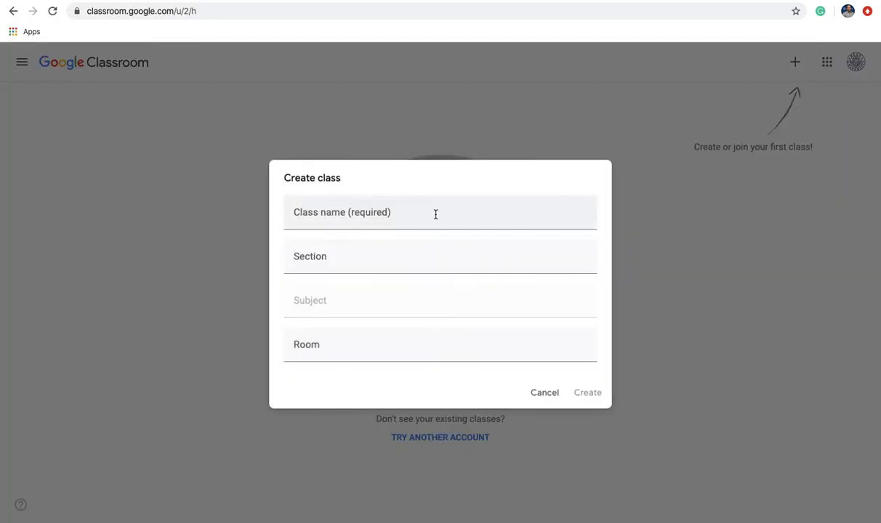
click(435, 214)
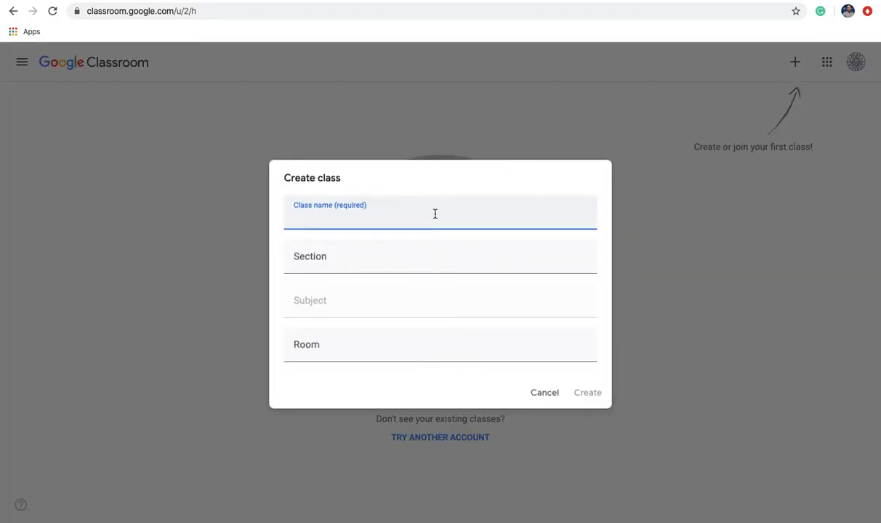
text(L)
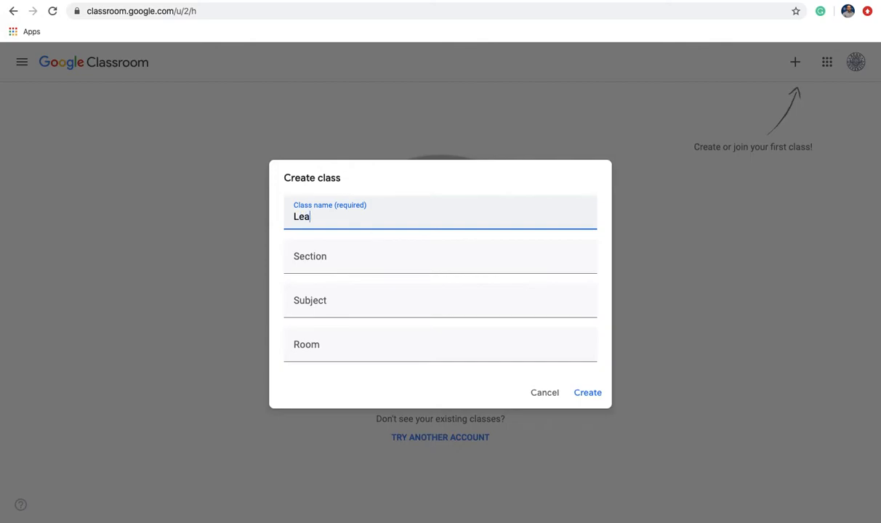
key(BackSpace)
text(Using Google Classroom)
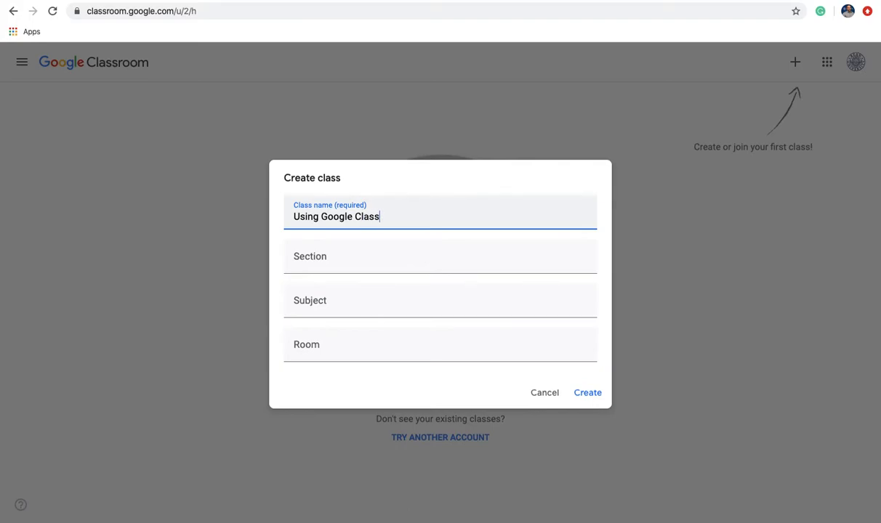
Set section 01, subject Google and room Learning Commons 110, then create the class.
click(353, 259)
text(01)
click(340, 311)
text(Google)
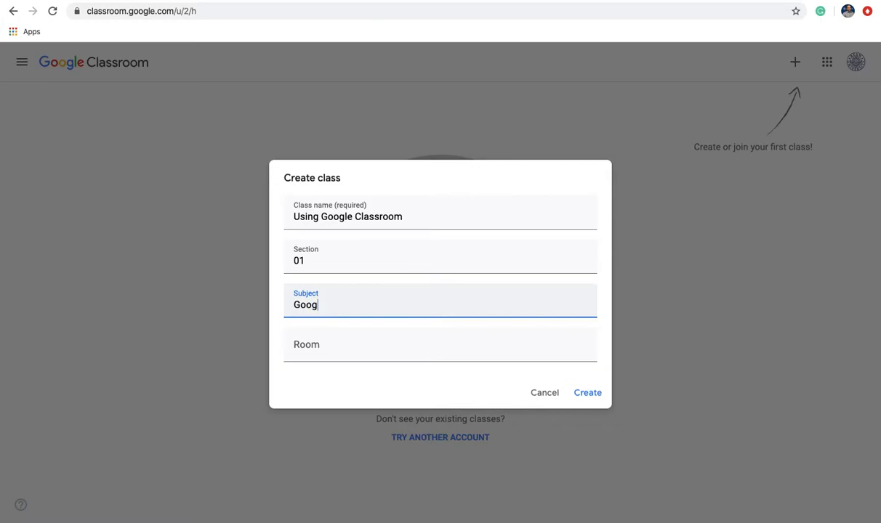
click(326, 346)
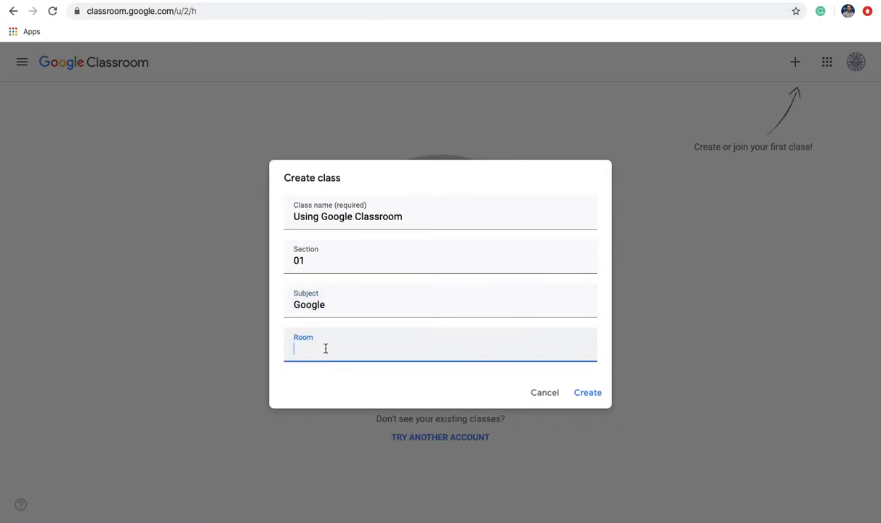
text(Learning Commons 110)
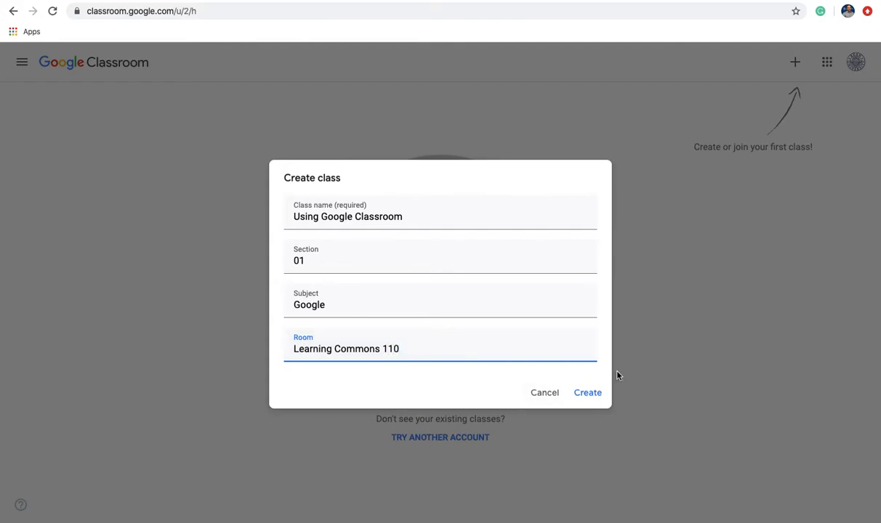
click(591, 394)
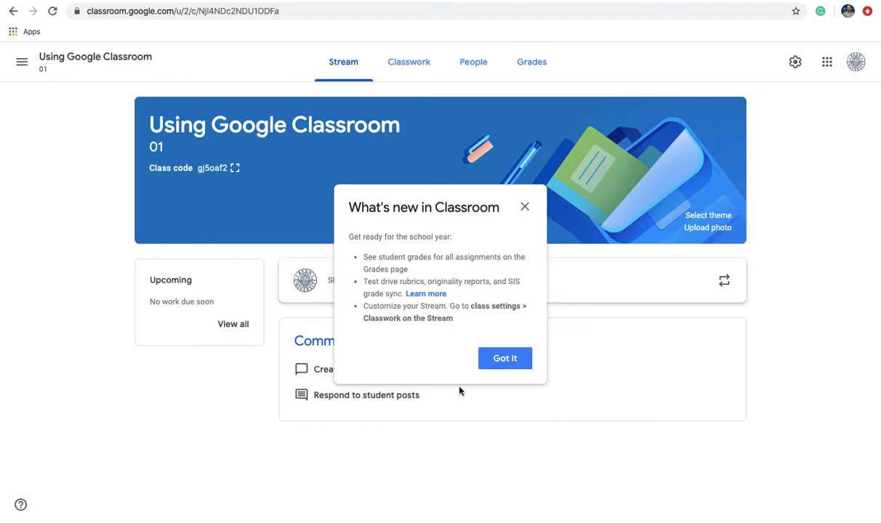
Dismiss the What's new in Classroom notice.
click(492, 363)
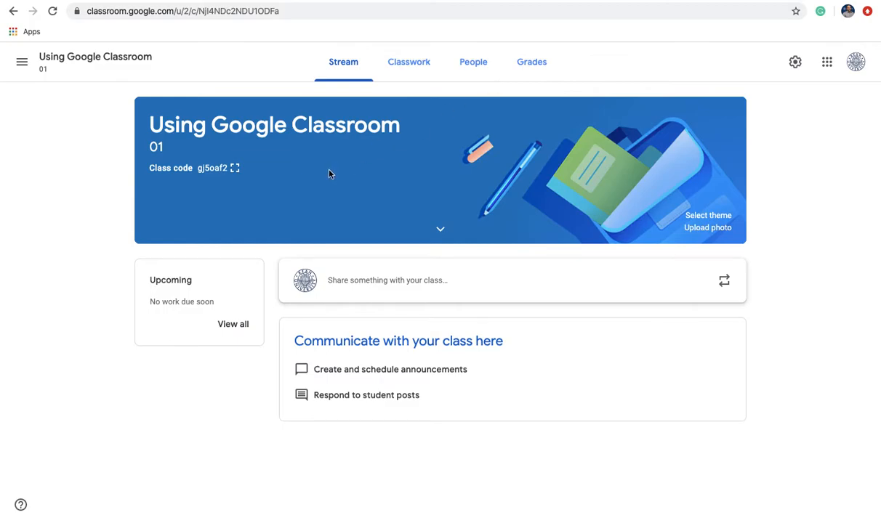
Apply the dark grey laptop-and-tablets image from the General gallery as the class banner.
click(710, 217)
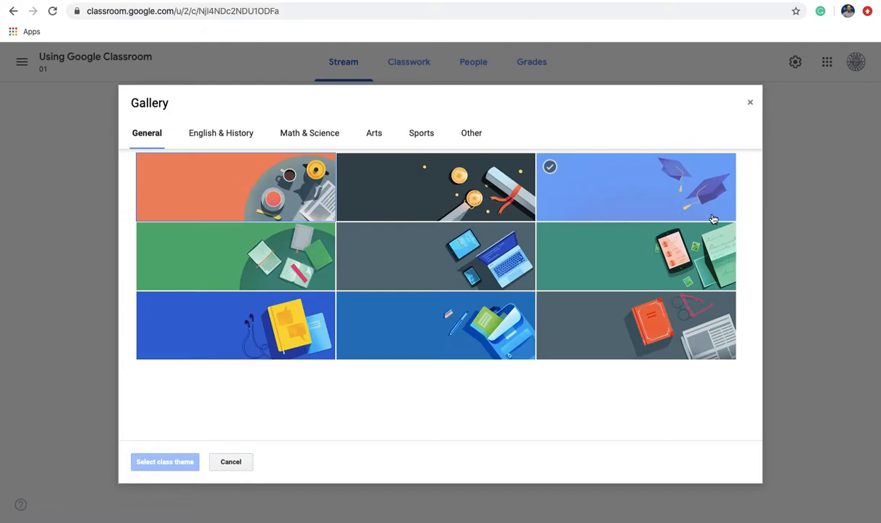
click(752, 104)
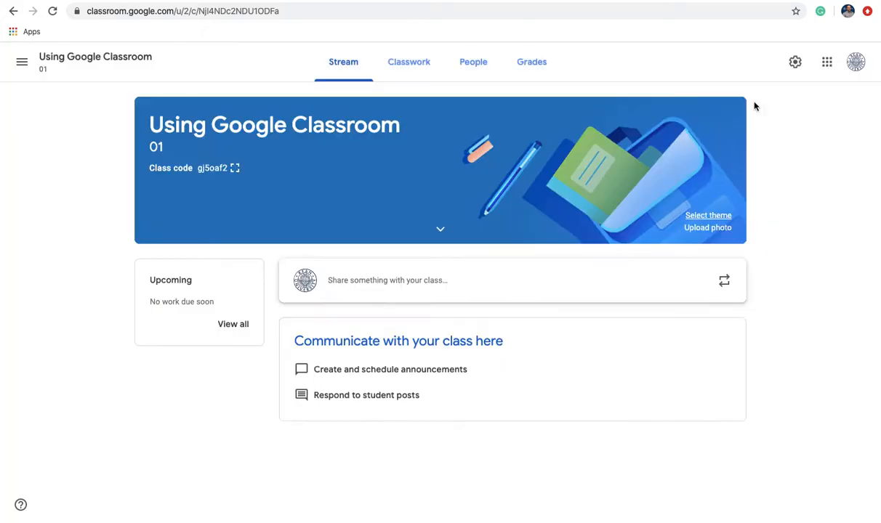
click(704, 216)
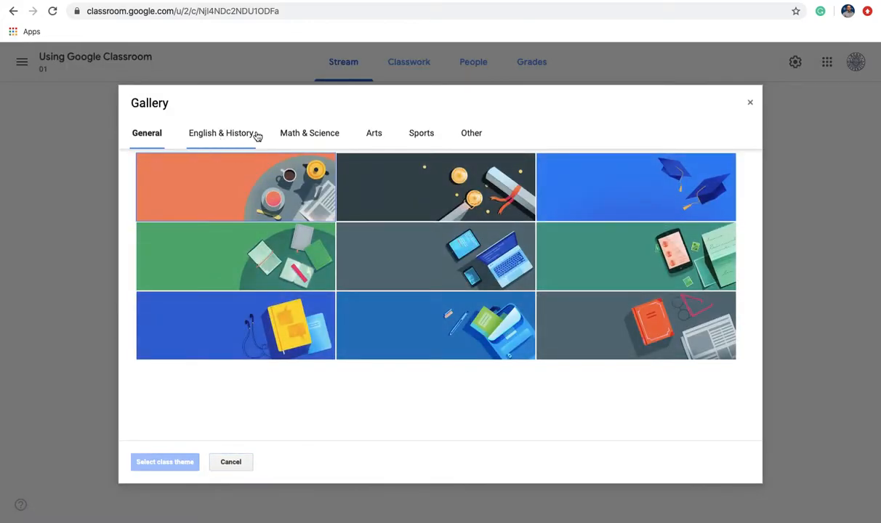
click(508, 272)
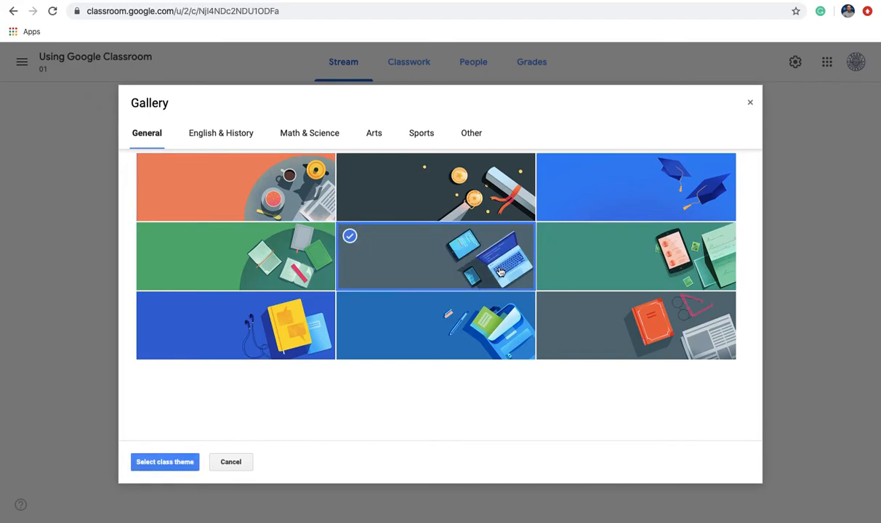
click(154, 460)
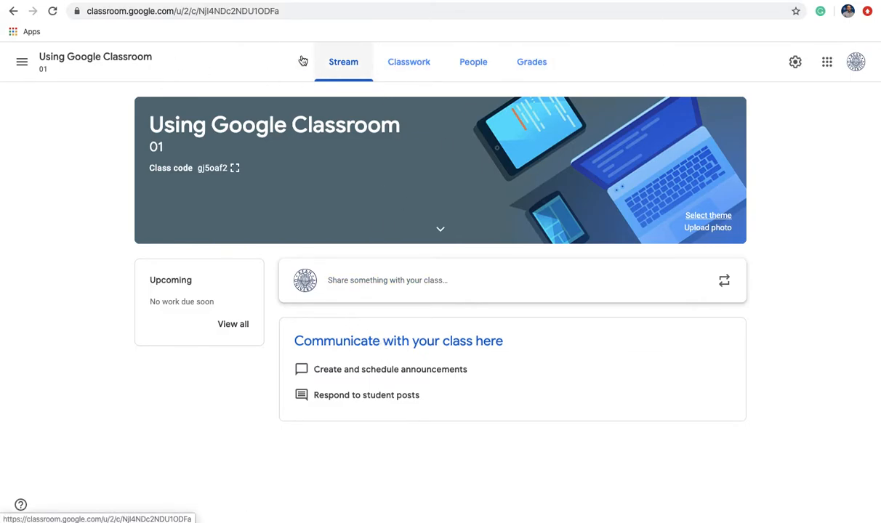
Open a new Assignment from the Create menu on the Classwork page.
click(417, 67)
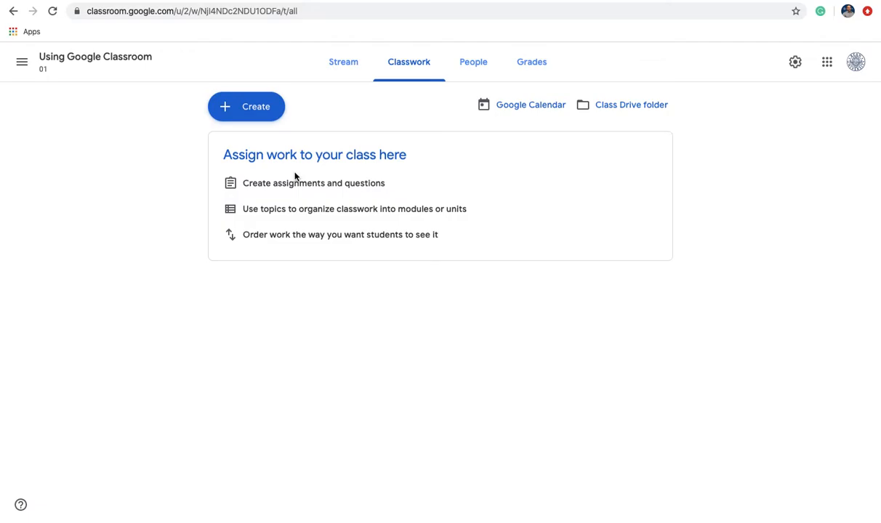
click(249, 108)
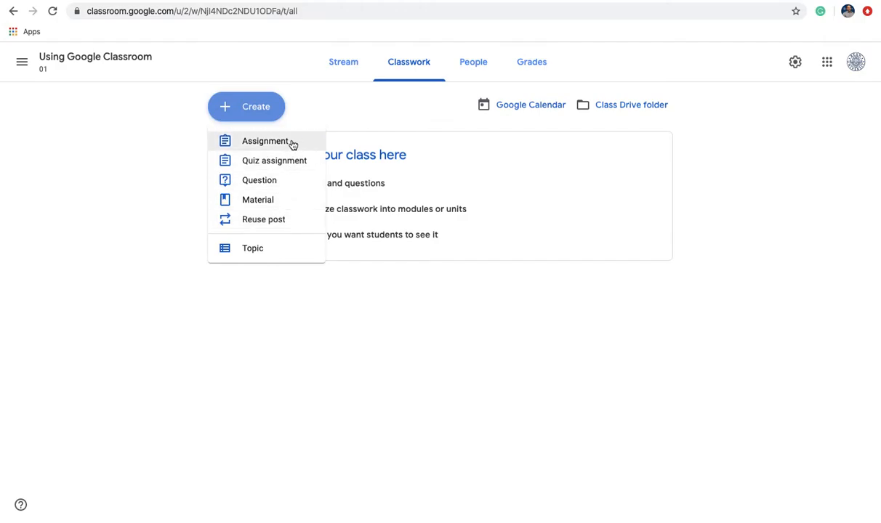
click(371, 122)
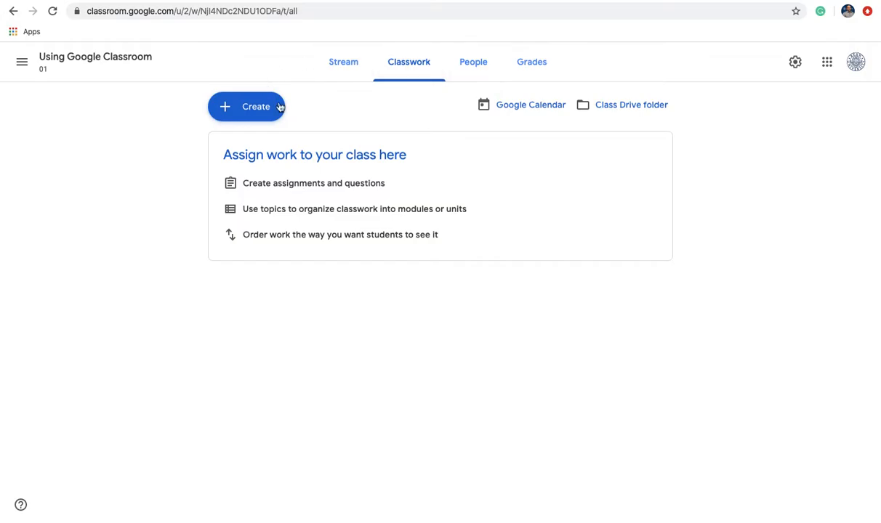
click(256, 115)
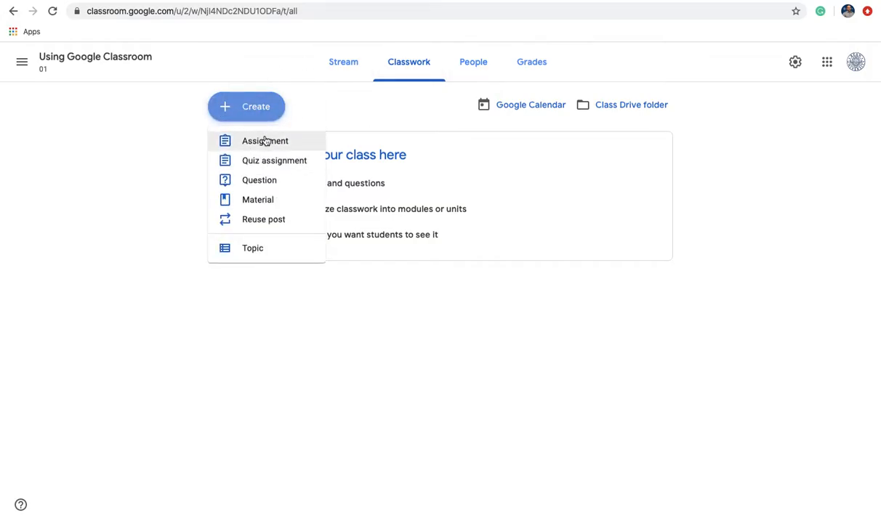
click(265, 141)
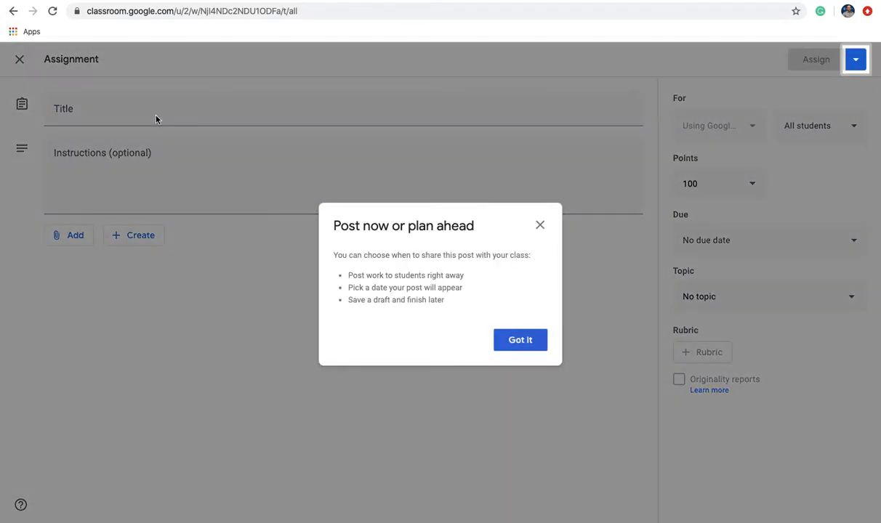
Title the new assignment 'HomeWork'.
click(520, 341)
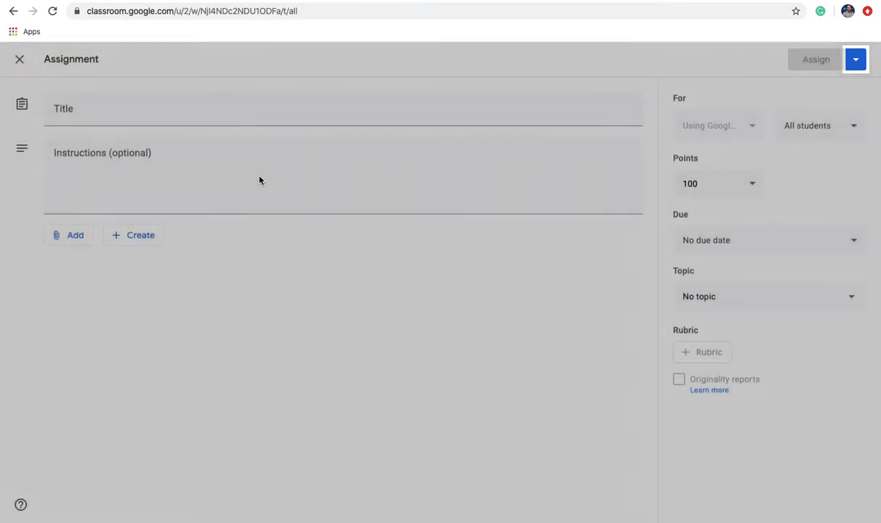
click(125, 109)
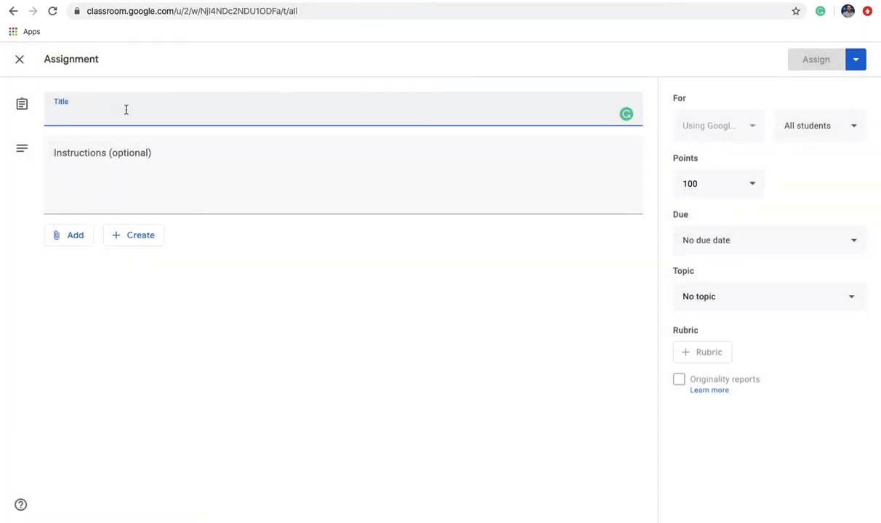
text(HomeWork)
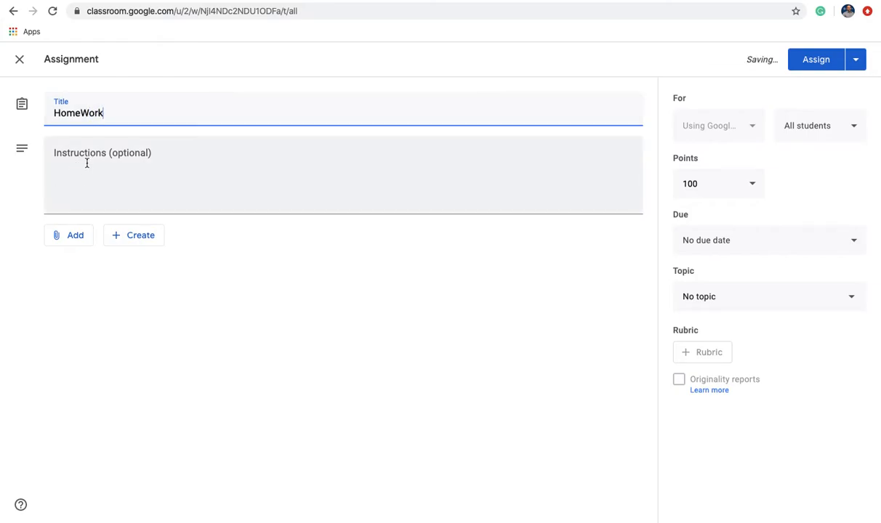
Add instructions 'Submit a google document with step by step directions' and attach a new Google Form.
click(86, 162)
text(Create )
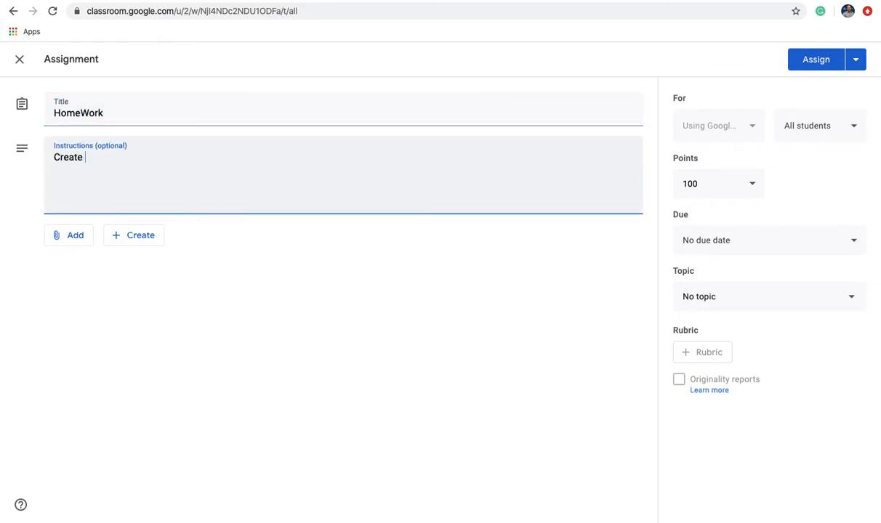
text(a)
key(BackSpace)
key(BackSpace)
key(BackSpace)
key(BackSpace)
key(BackSpace)
key(BackSpace)
key(BackSpace)
key(BackSpace)
text(Subm)
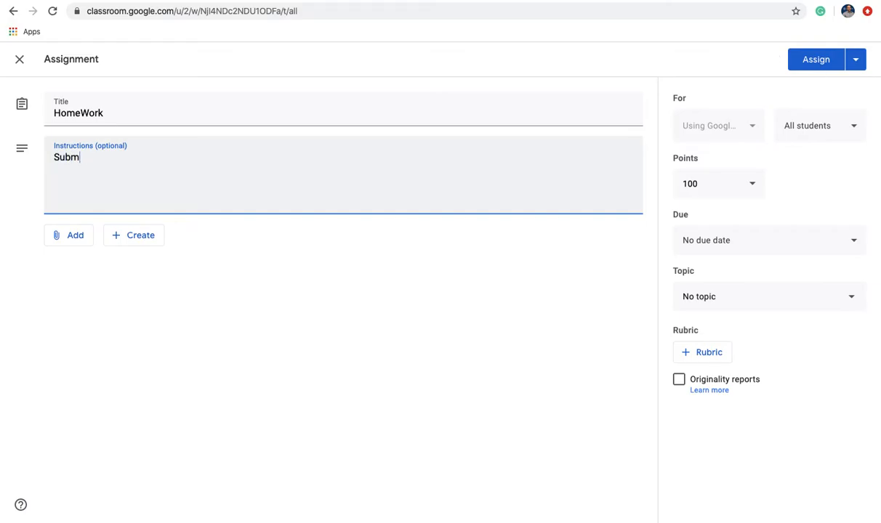
text(it a google document with )
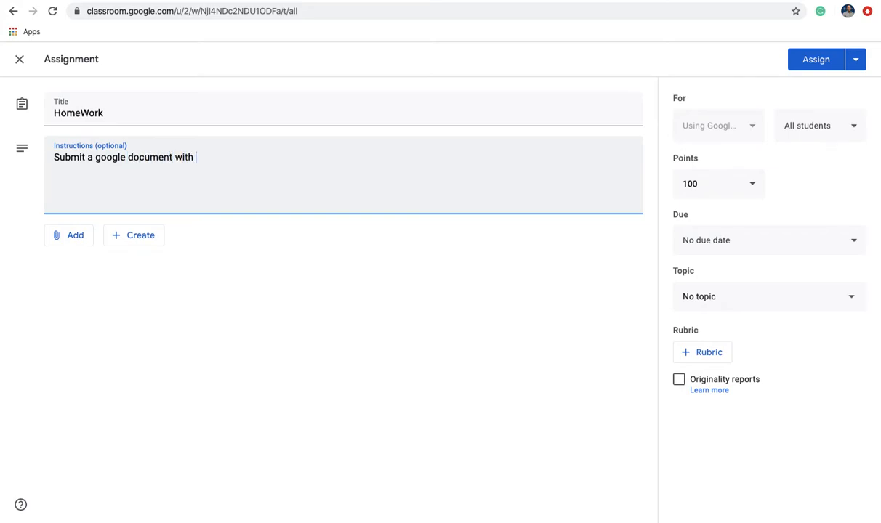
text(step by step directions)
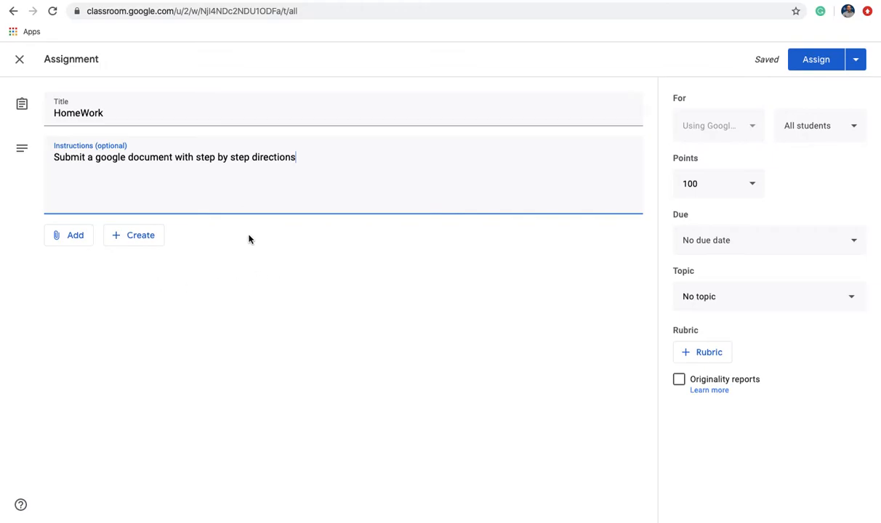
click(140, 235)
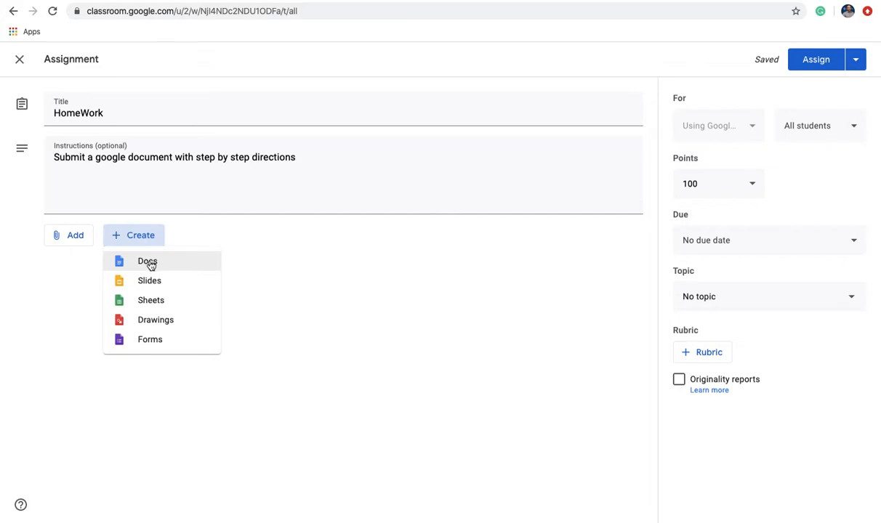
click(148, 340)
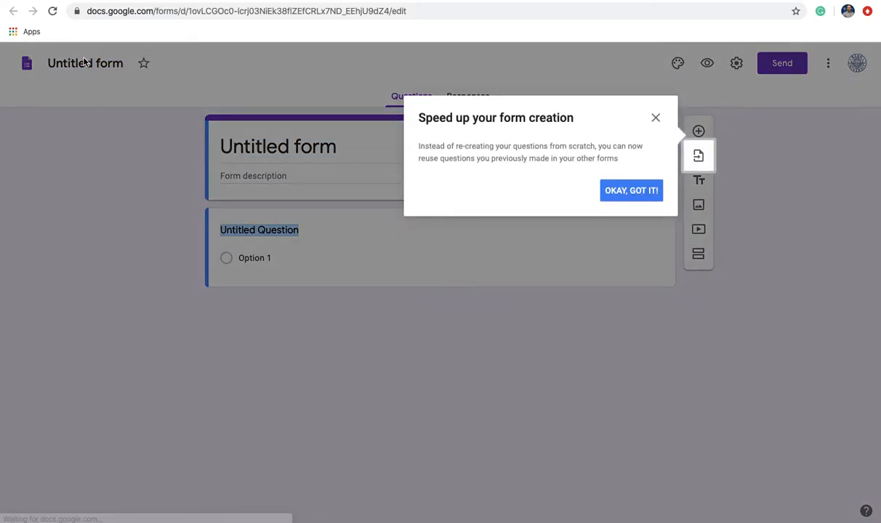
Rename the form to 'Assignment 1'.
click(647, 191)
click(100, 64)
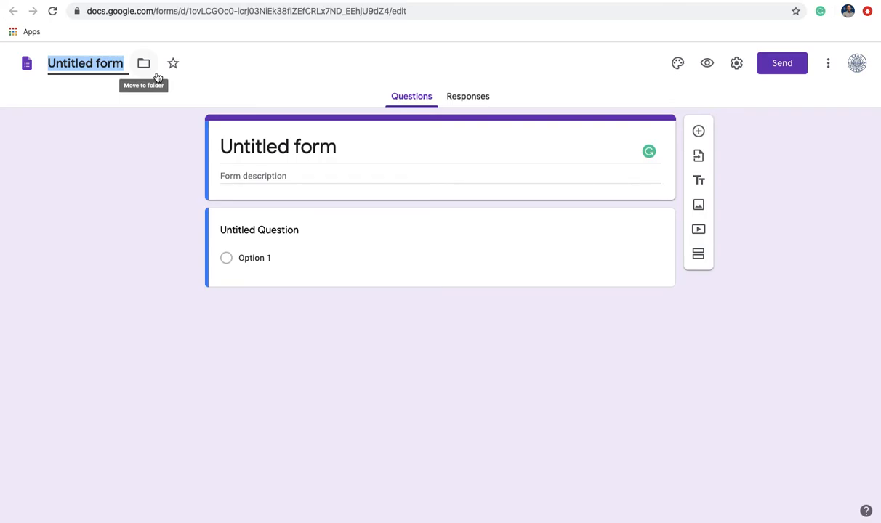
text(Assig)
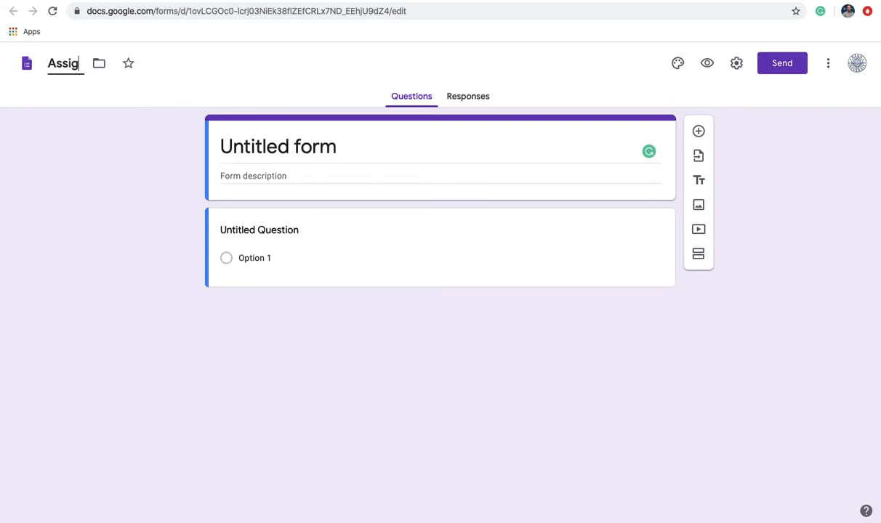
text(nment 1)
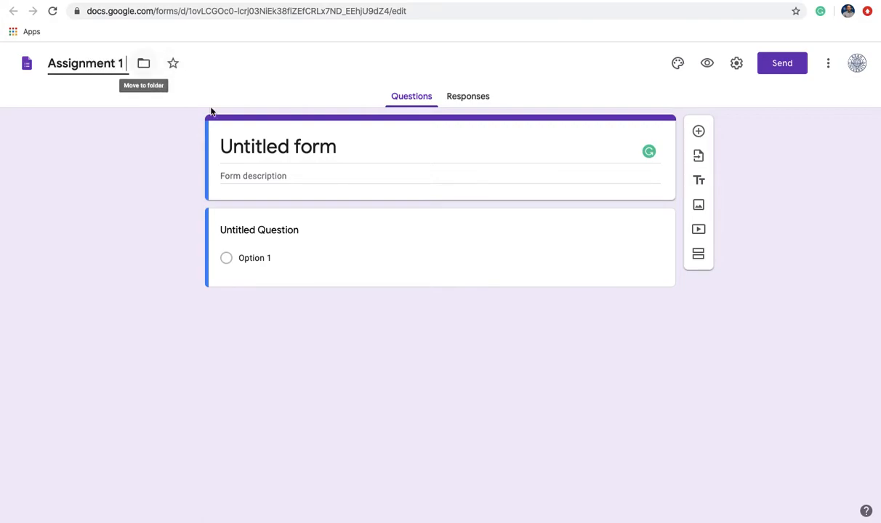
Write a multiple-choice 'Test Question' with answer options True and False.
click(273, 233)
text(Test Que)
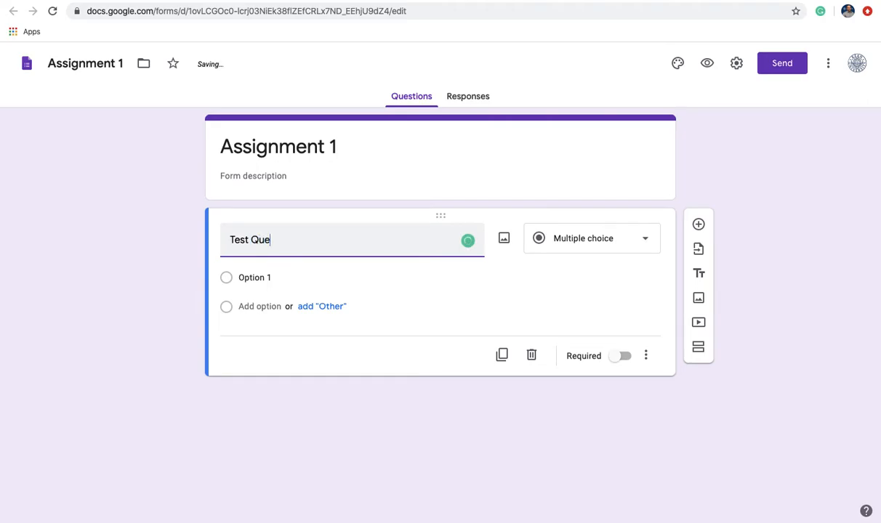
text(stion)
click(262, 277)
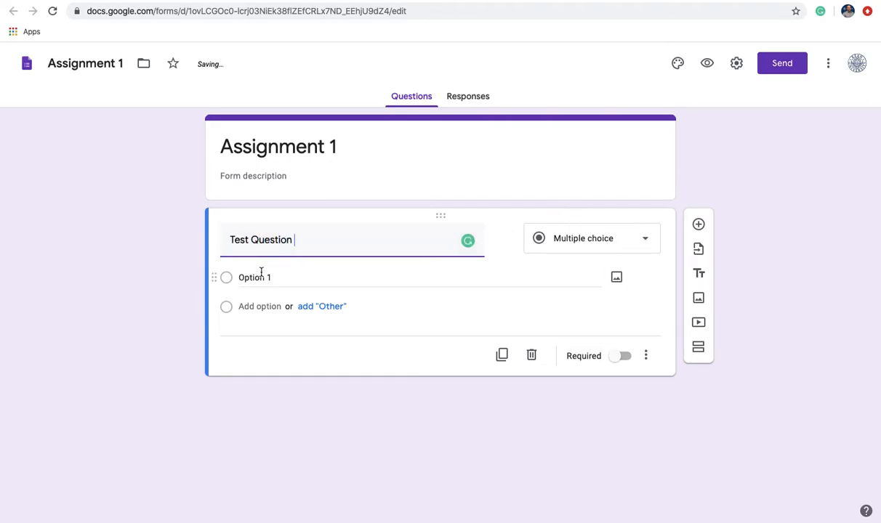
text(Tr)
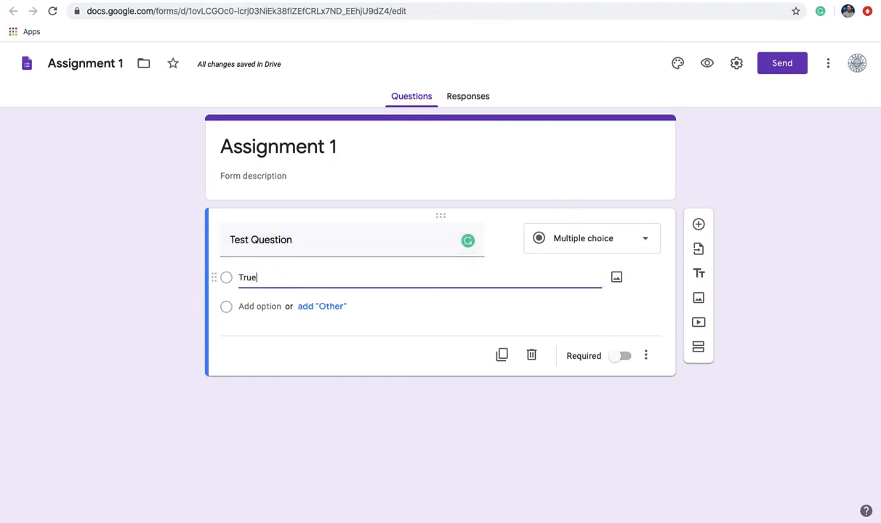
text(ue)
click(285, 271)
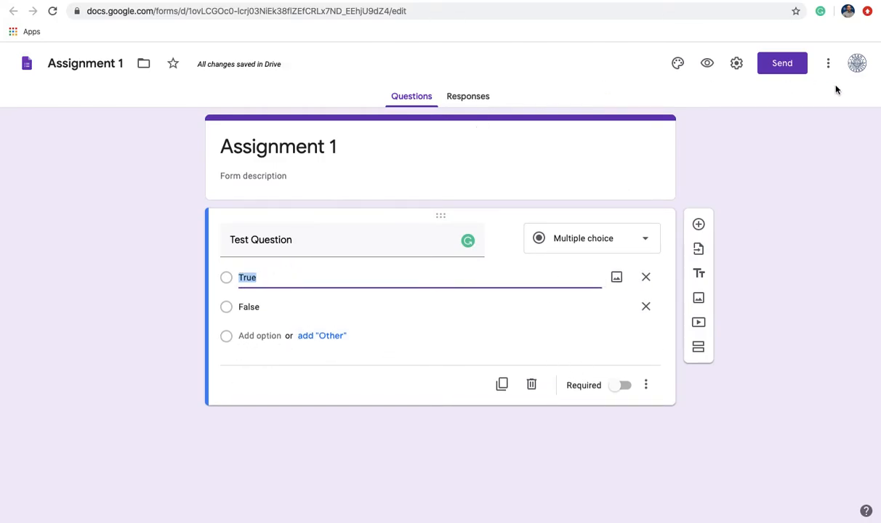
Check the Send options without sending, then preview the form as respondents see it.
click(799, 70)
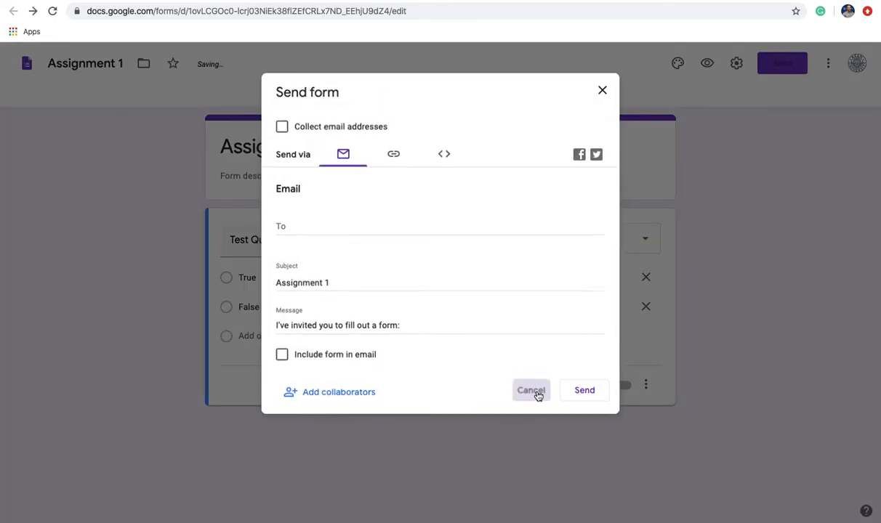
click(535, 393)
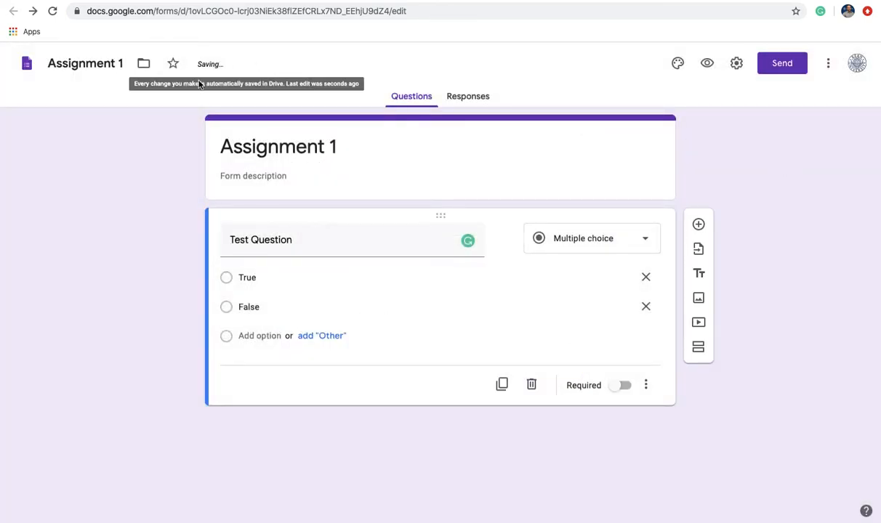
click(709, 64)
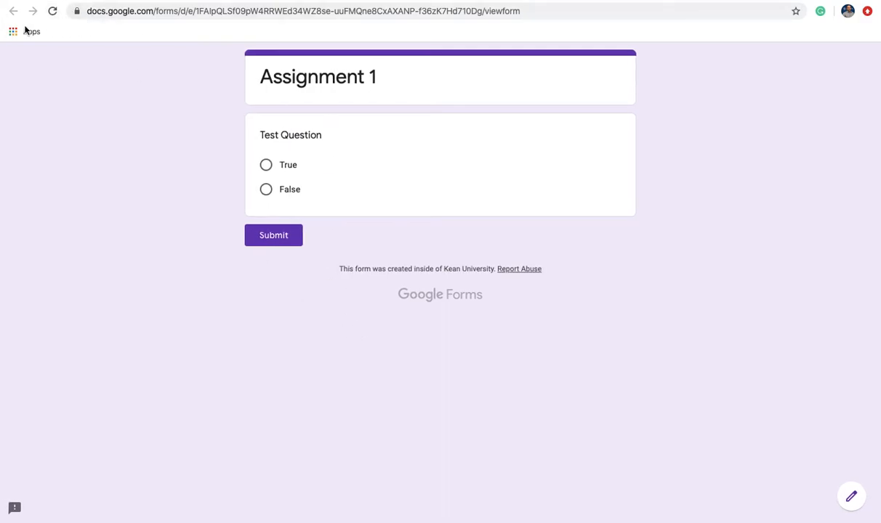
key(ctrl+Up)
key(ctrl+Up)
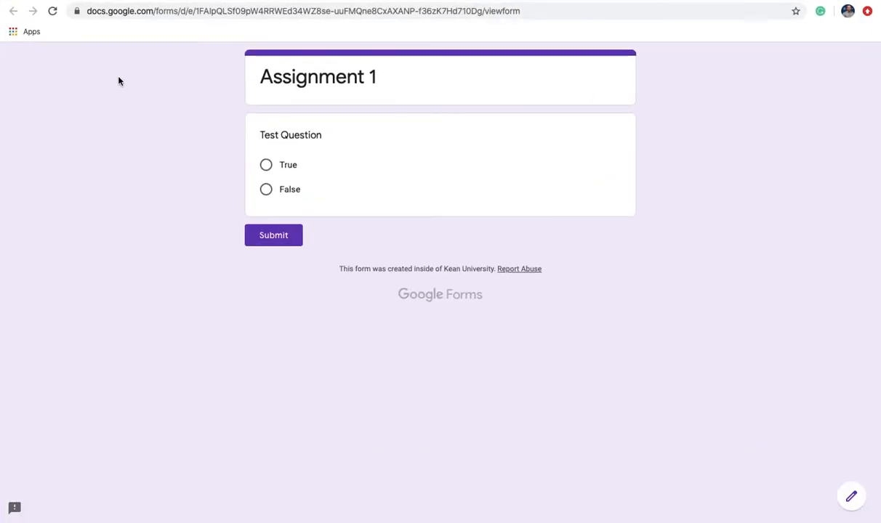
key(super+w)
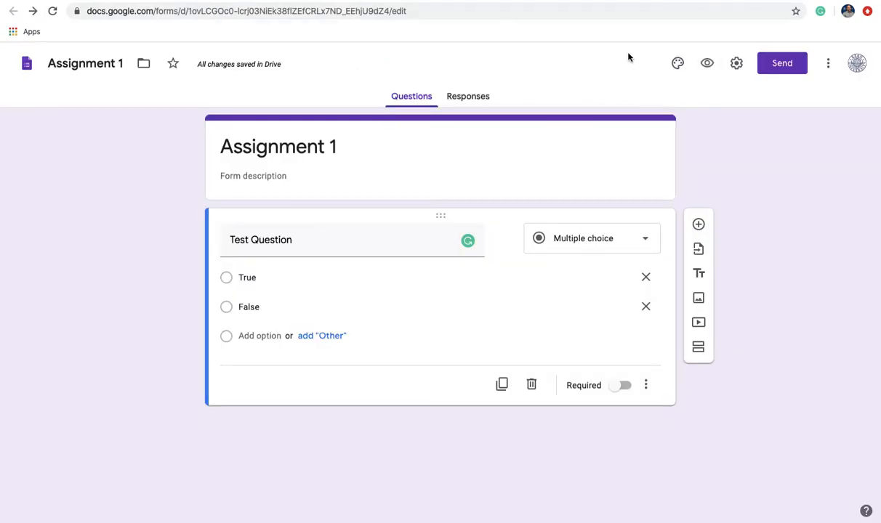
Assign the HomeWork assignment to the class and dismiss the topics tip.
click(669, 1)
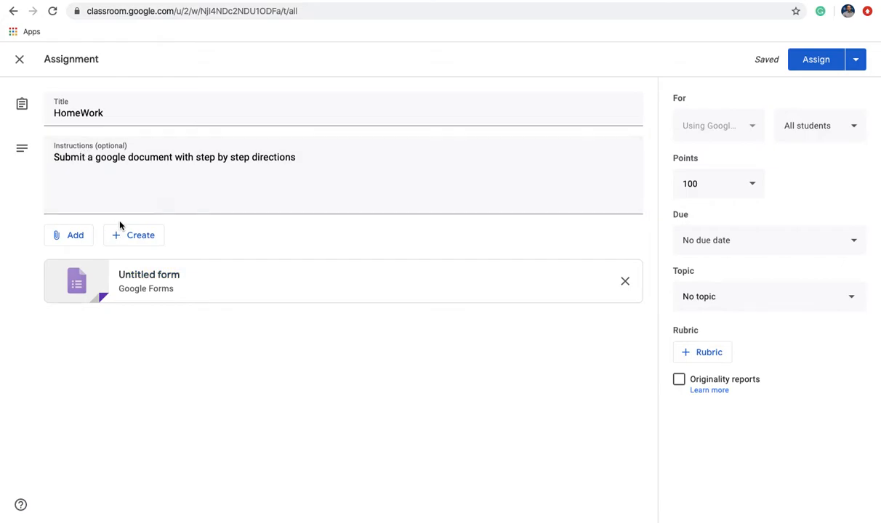
click(809, 60)
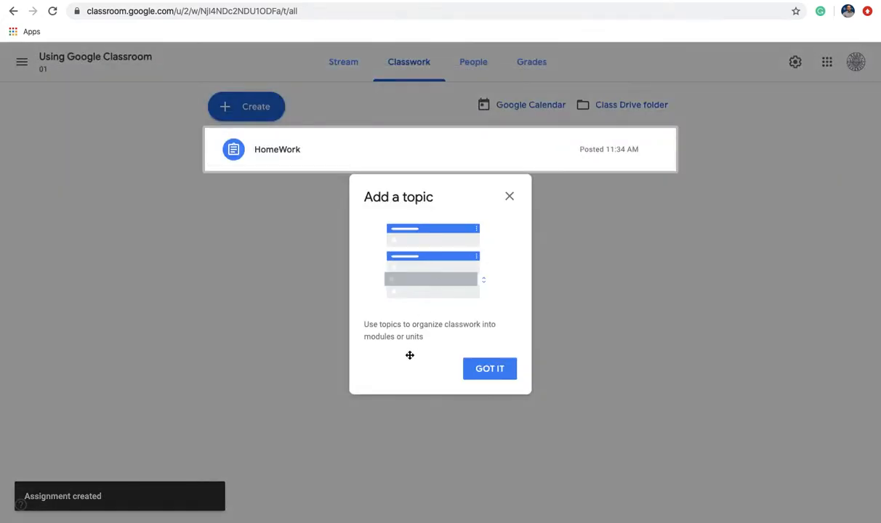
click(493, 377)
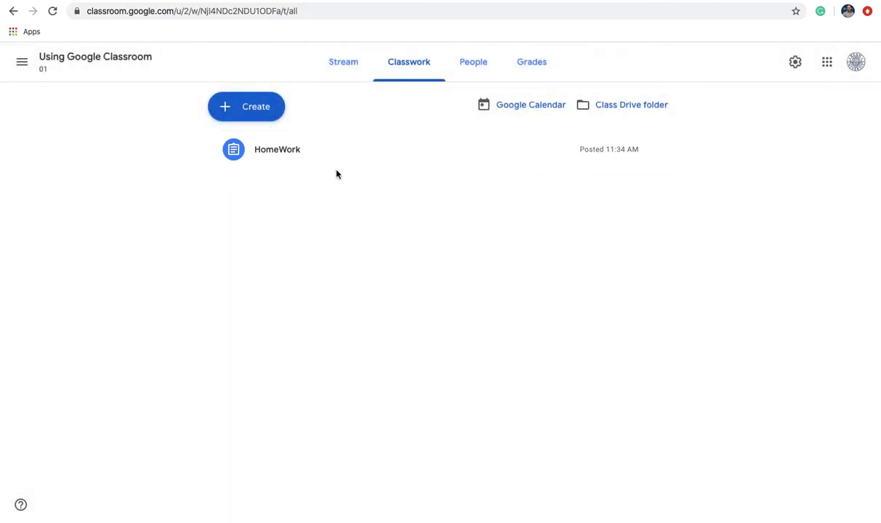
Review the HomeWork assignment page and instructions, then return to the Using Google Classroom stream.
click(276, 156)
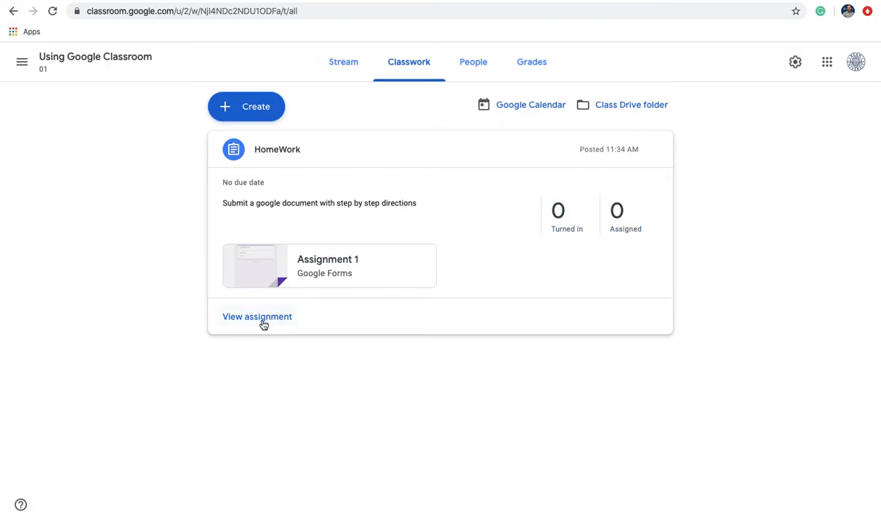
click(288, 318)
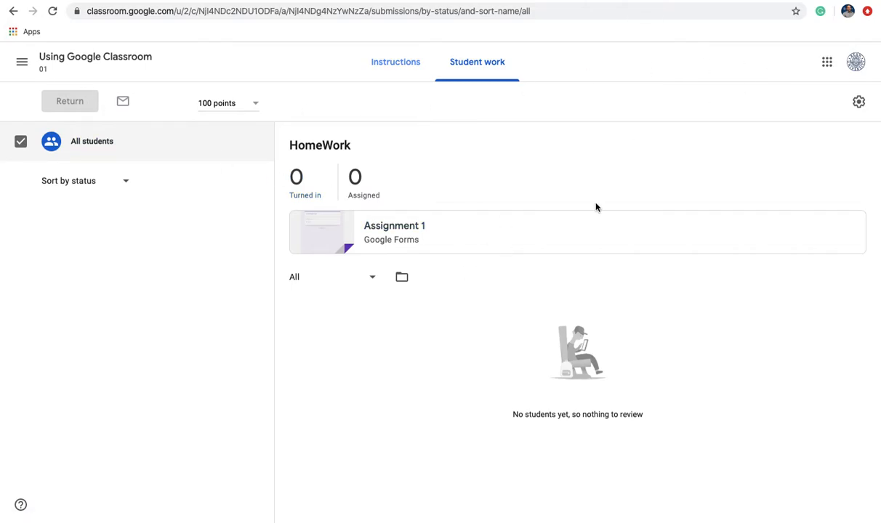
click(387, 65)
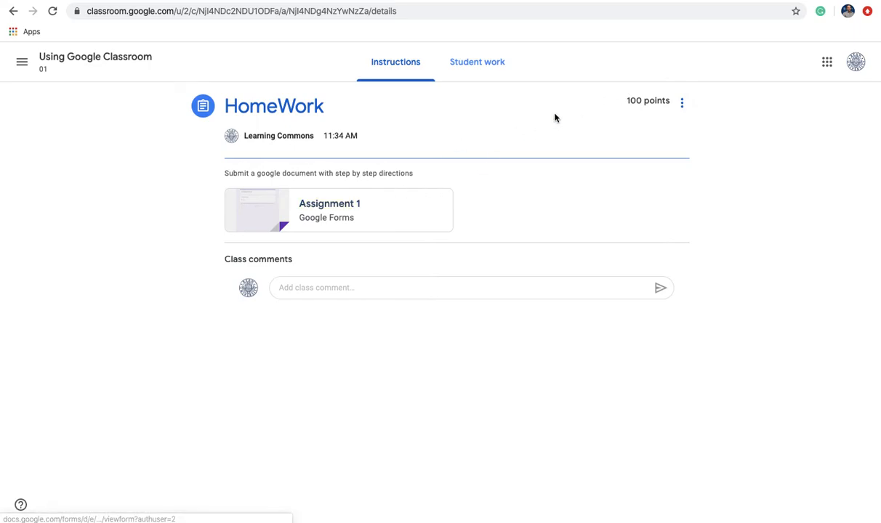
click(22, 63)
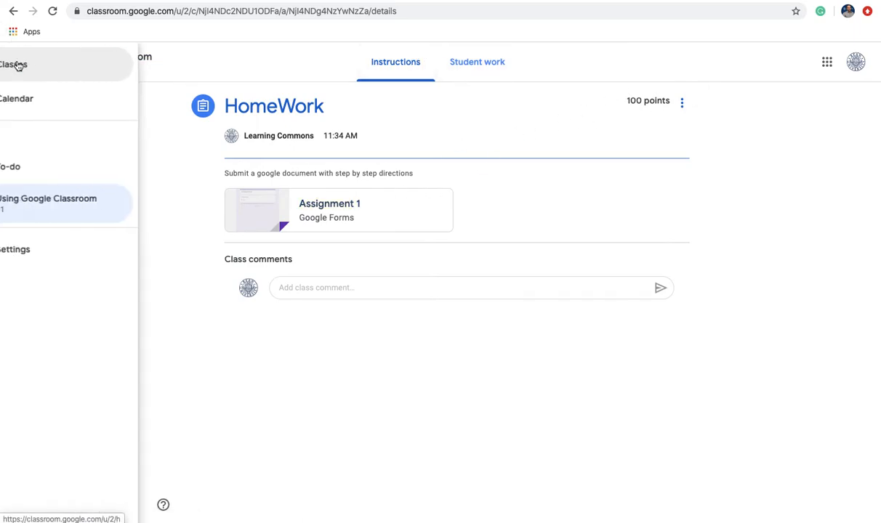
click(69, 195)
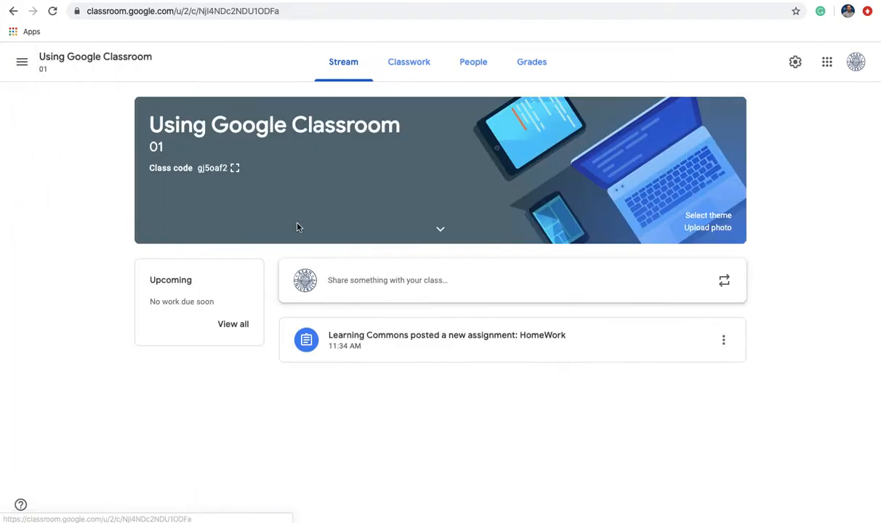
Start a new quiz assignment from the Classwork page.
click(390, 68)
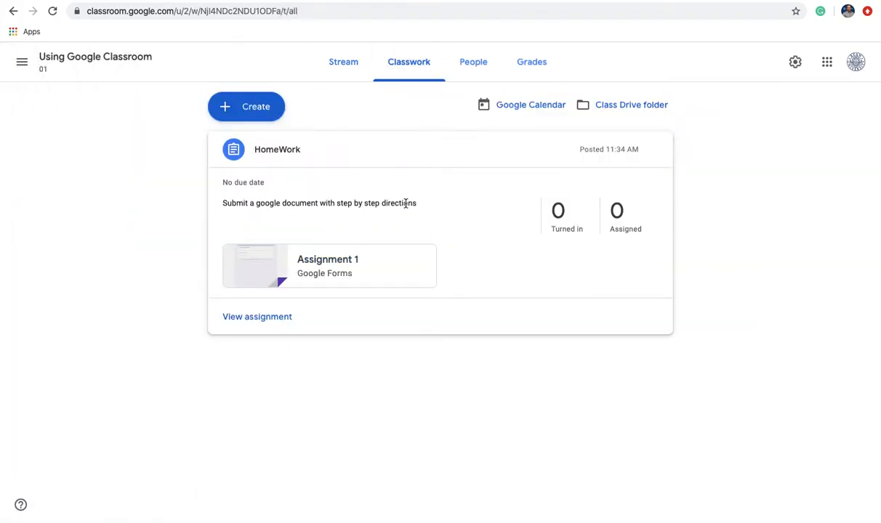
click(243, 115)
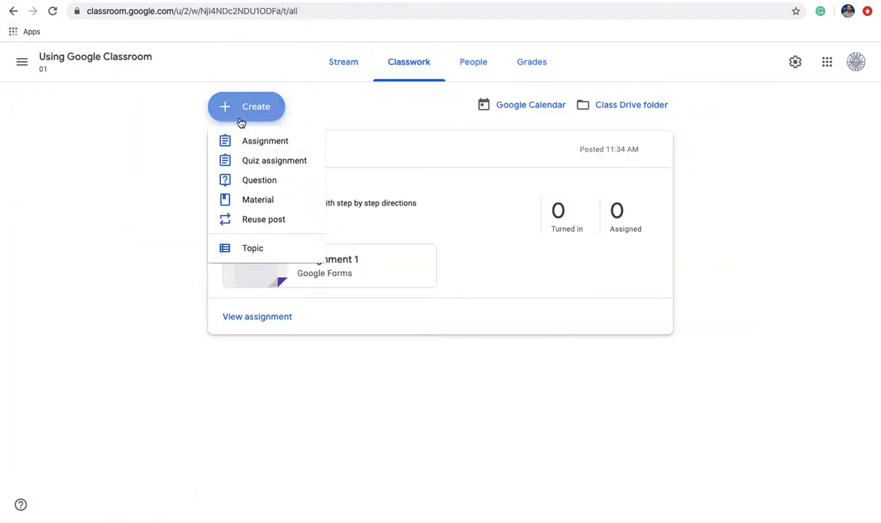
click(259, 169)
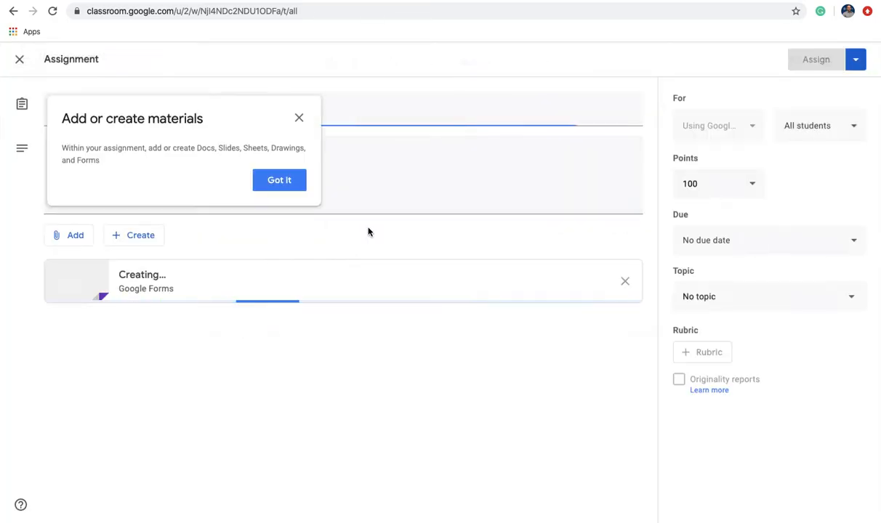
click(280, 181)
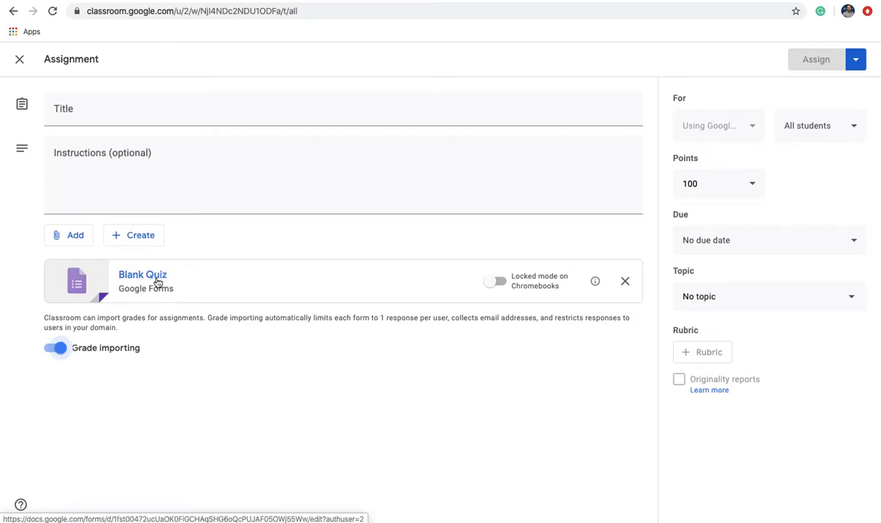
Title the quiz 'Quiz 1' and open its attached Blank Quiz form.
click(98, 104)
text(Quiz 1)
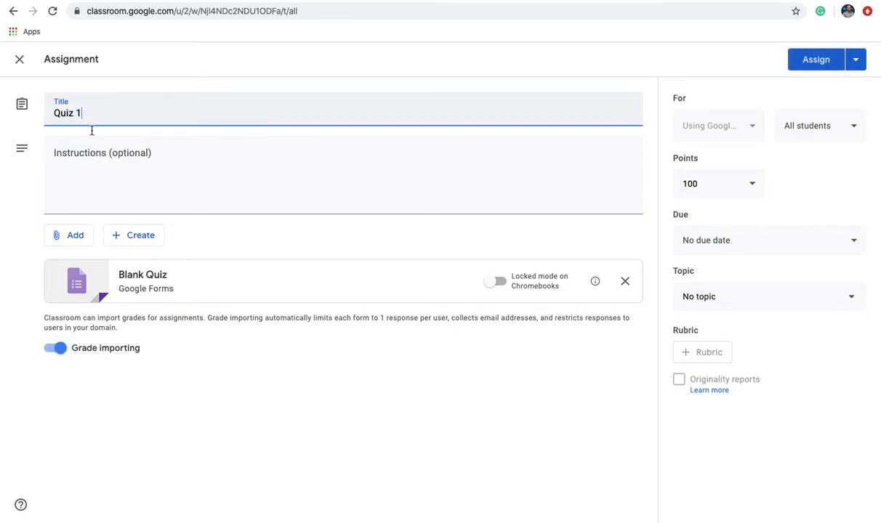
click(110, 149)
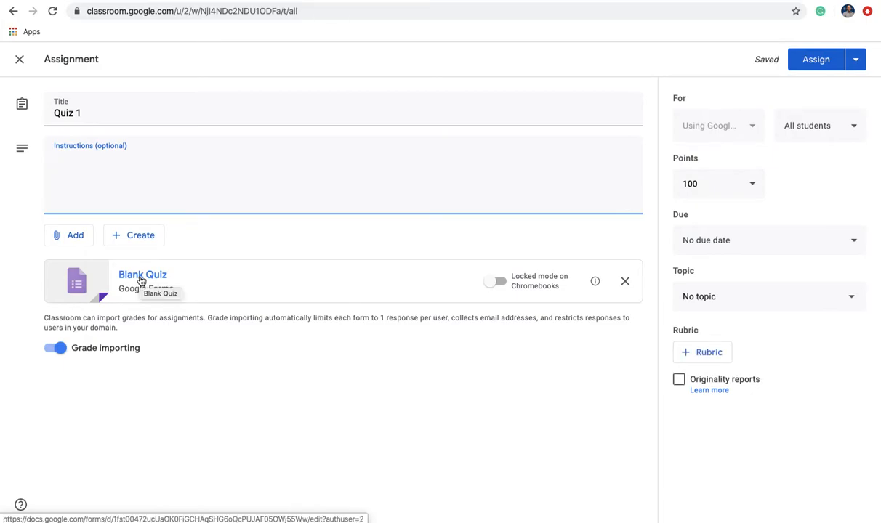
click(141, 279)
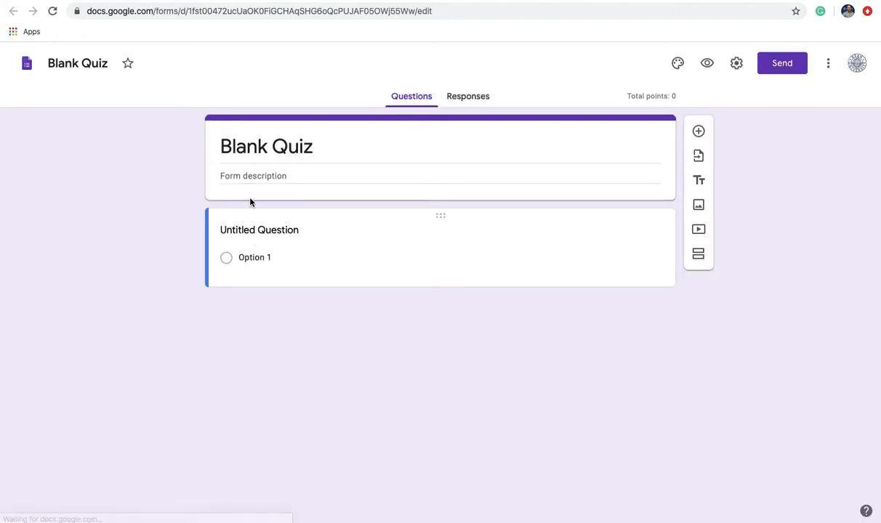
Change the form heading from 'Blank Quiz' to 'Quiz 1'.
triple_click(269, 148)
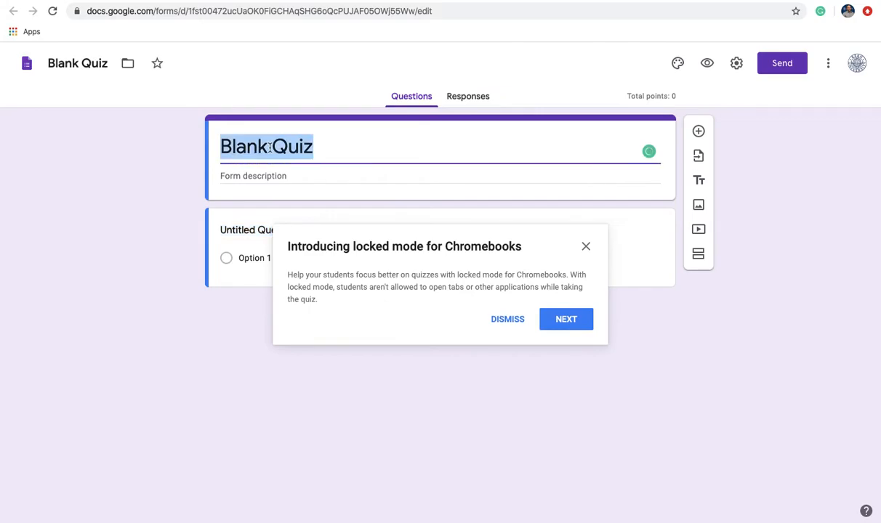
click(269, 147)
key(BackSpace)
key(BackSpace)
key(BackSpace)
key(BackSpace)
key(BackSpace)
key(BackSpace)
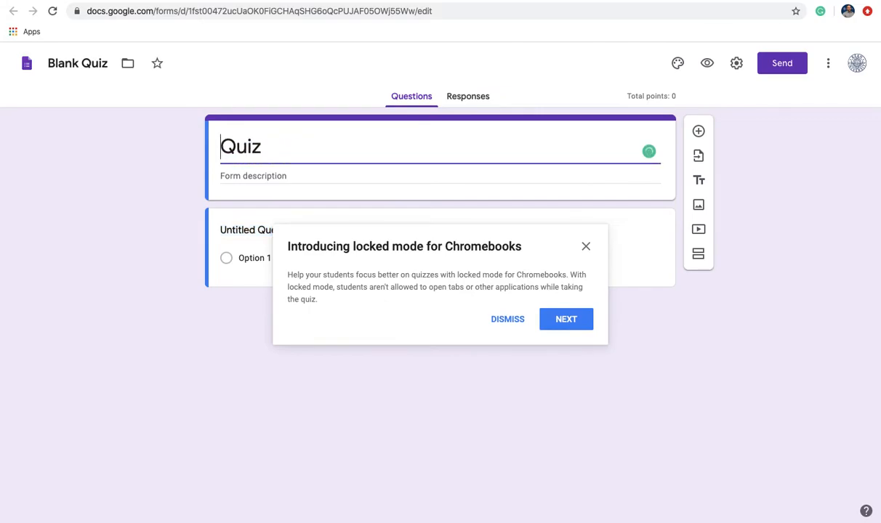
key(Right)
key(Right)
key(Right)
text(1)
Rename the form file to 'Quiz 1' and dismiss the locked mode introduction.
click(60, 63)
click(61, 63)
text(Quiz 1)
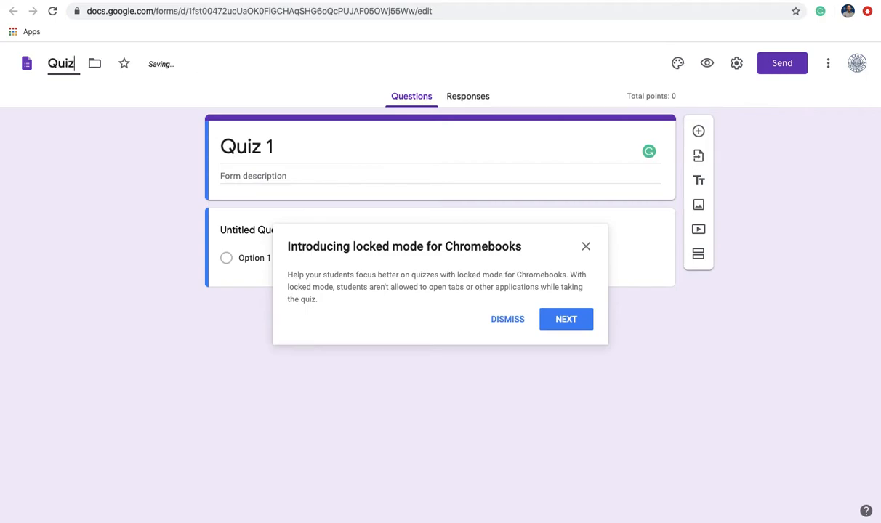
click(587, 249)
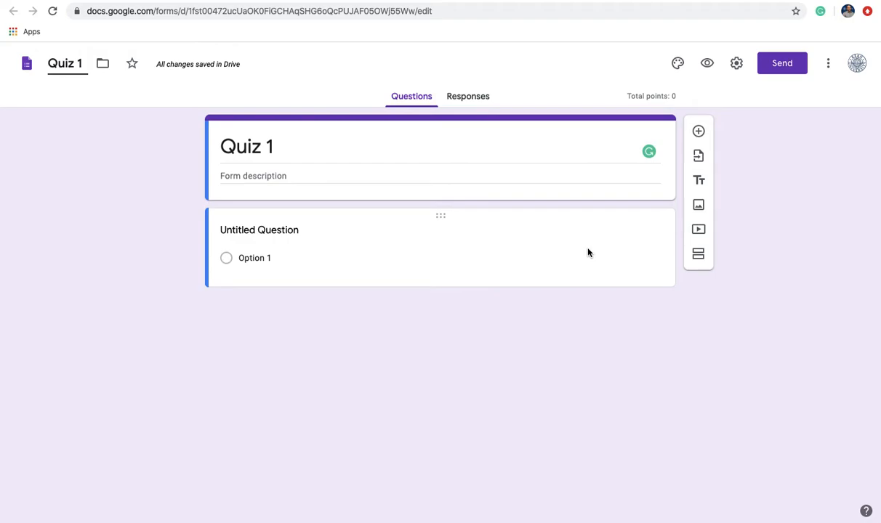
click(298, 232)
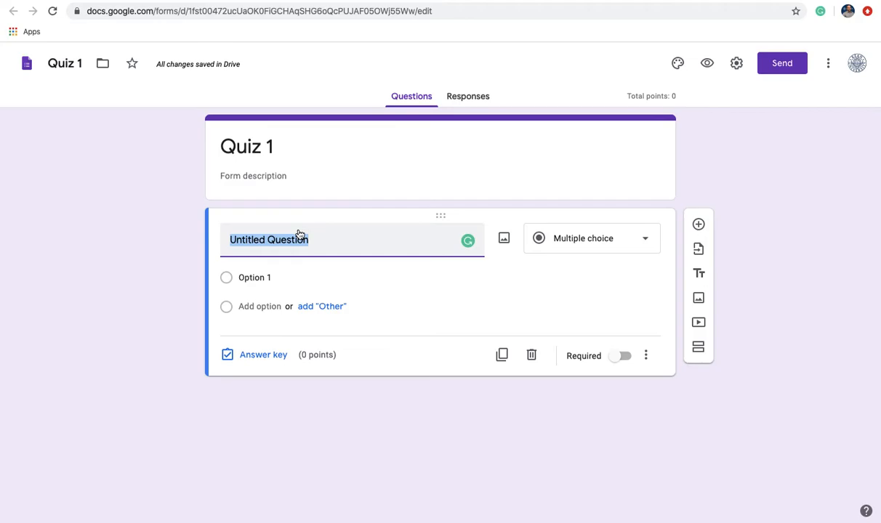
Write the question 'Earth is round' with answer options True and False.
text(Earth is round)
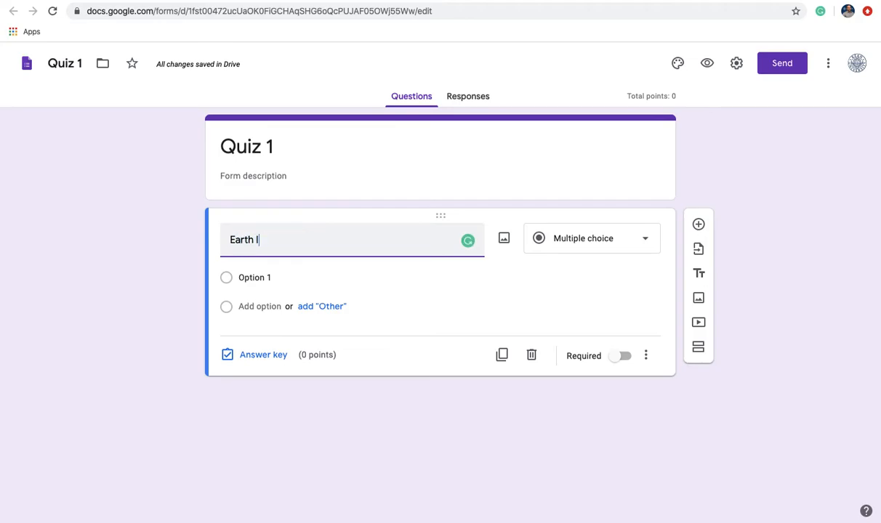
click(267, 280)
text(True)
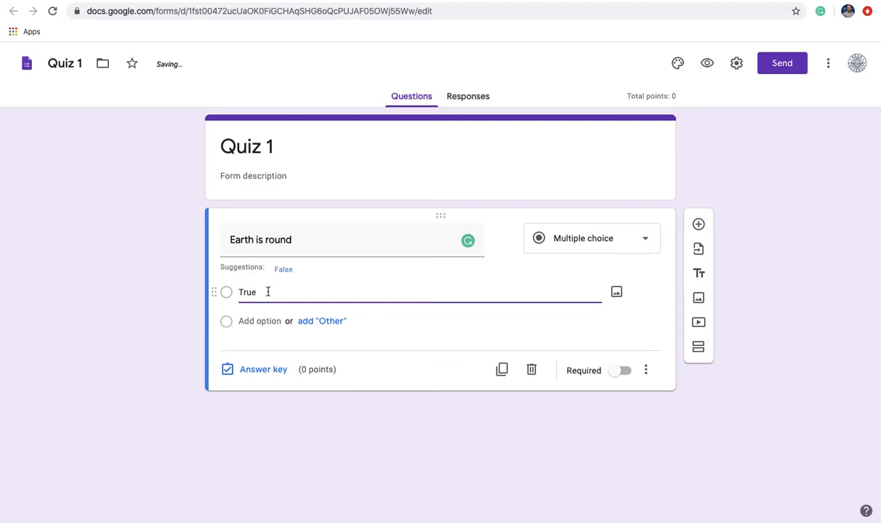
key(Tab)
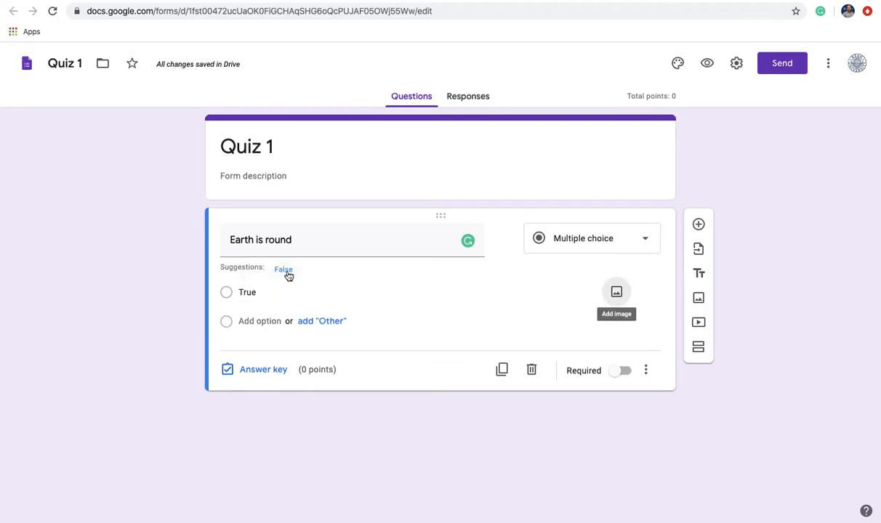
click(284, 269)
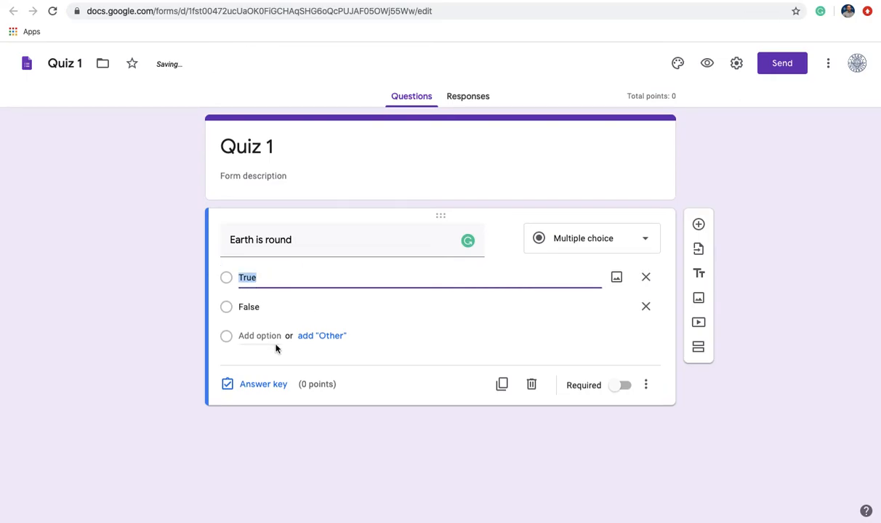
In the answer key, mark False as correct and make the question worth 5 points.
click(261, 391)
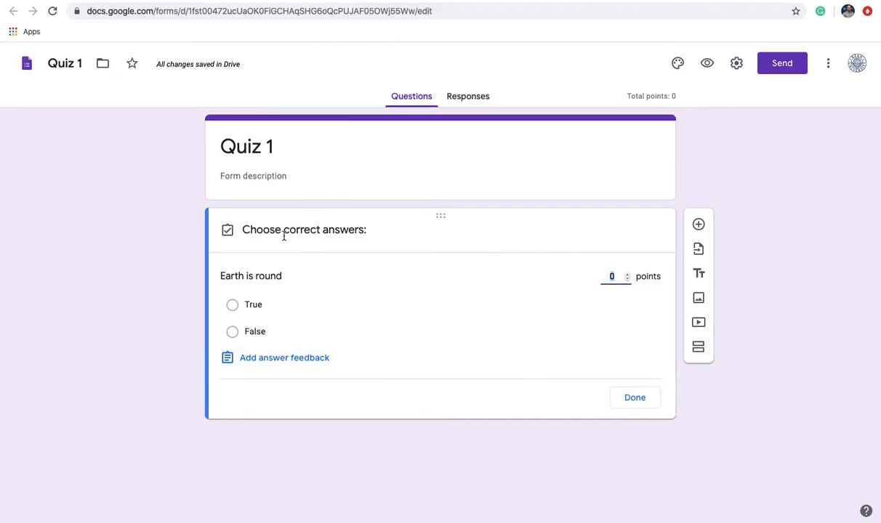
click(254, 334)
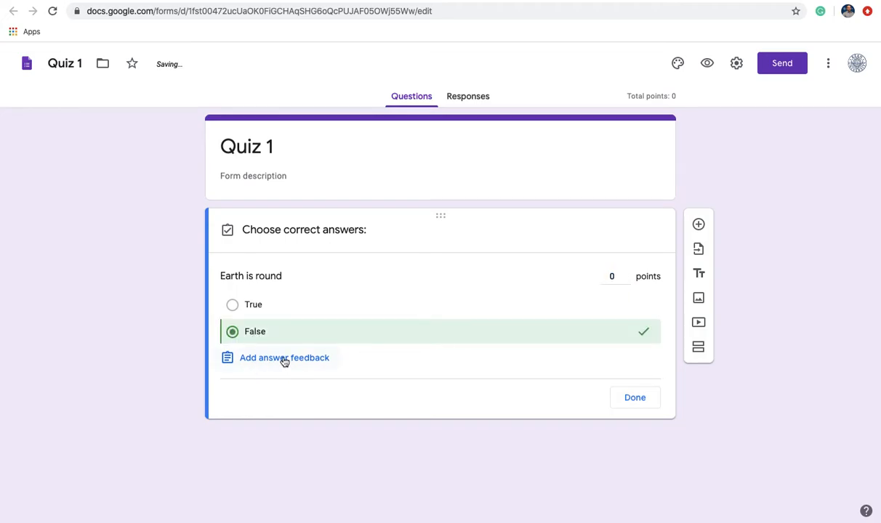
click(620, 278)
drag(590, 276, 525, 277)
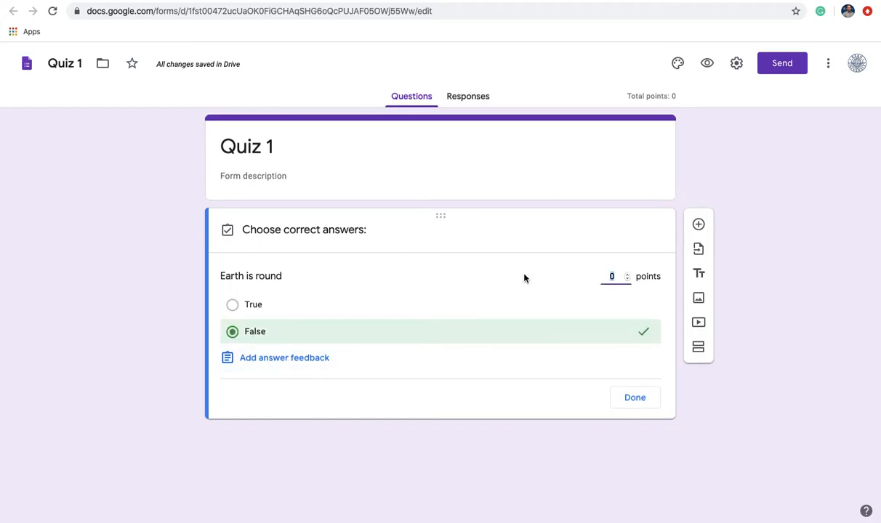
text(5)
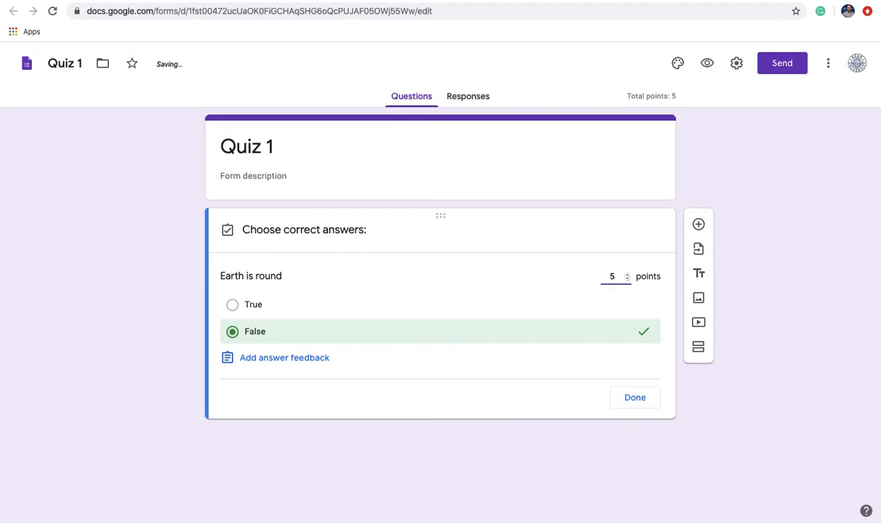
Add feedback 'Earth is not round' for incorrect and 'Great Work' for correct answers, then finish the answer key.
click(271, 359)
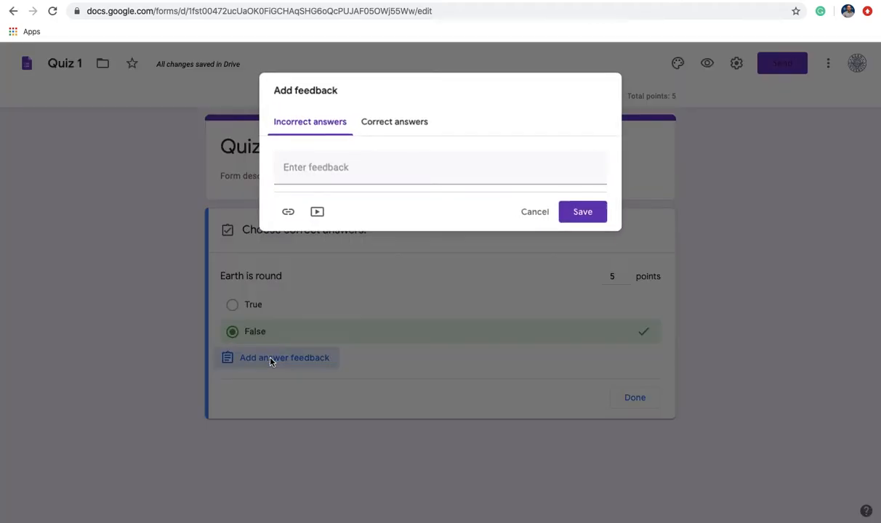
click(329, 171)
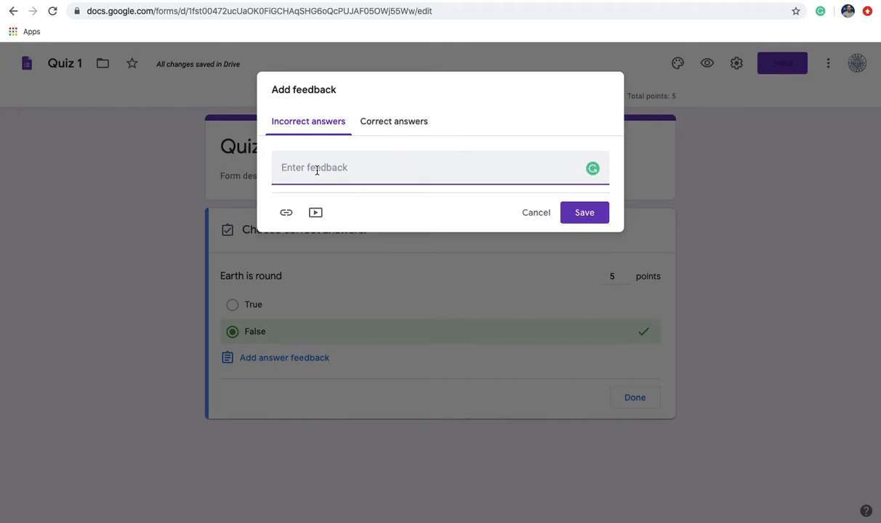
text(Earth is not round)
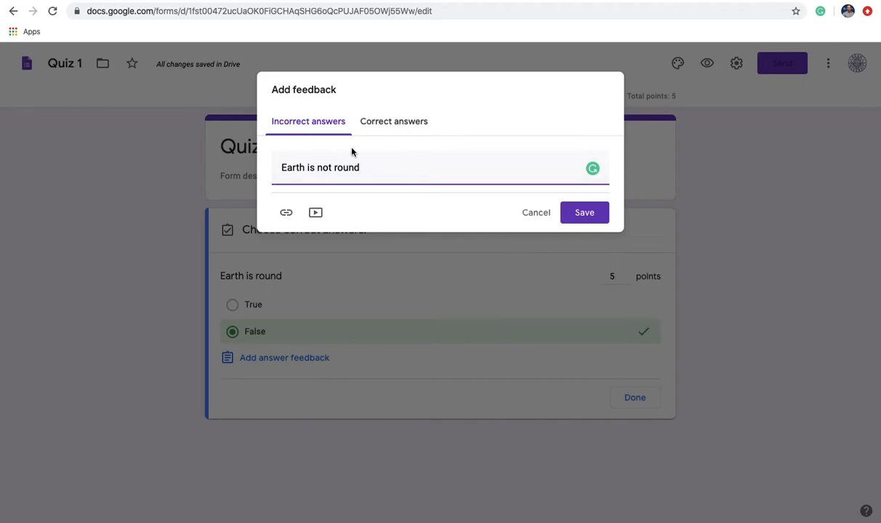
click(387, 128)
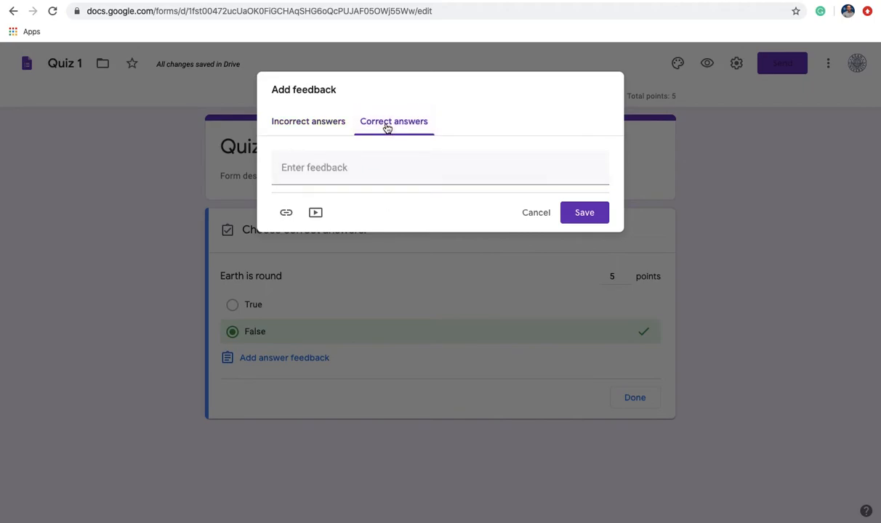
click(311, 175)
text(Great )
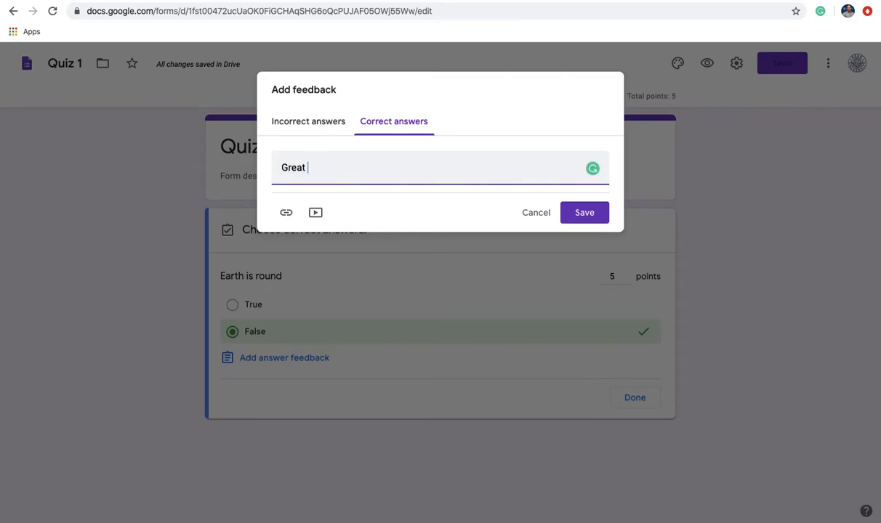
text(Work)
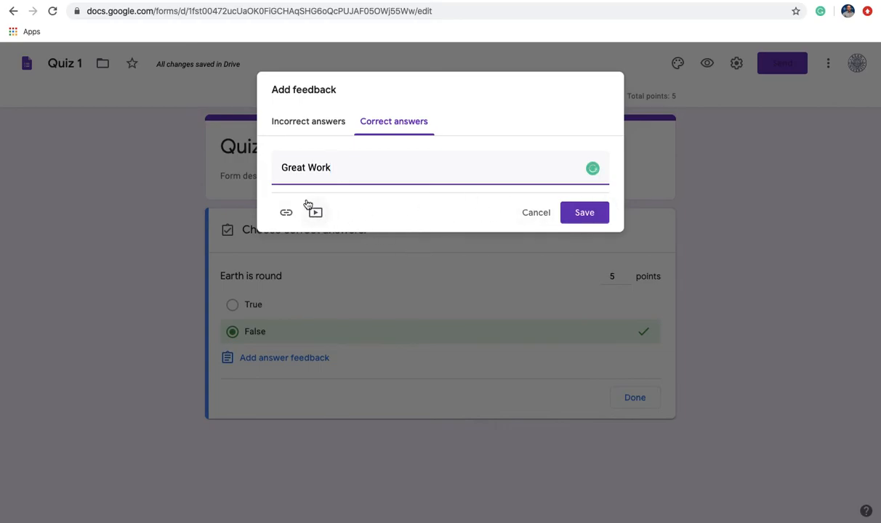
click(581, 218)
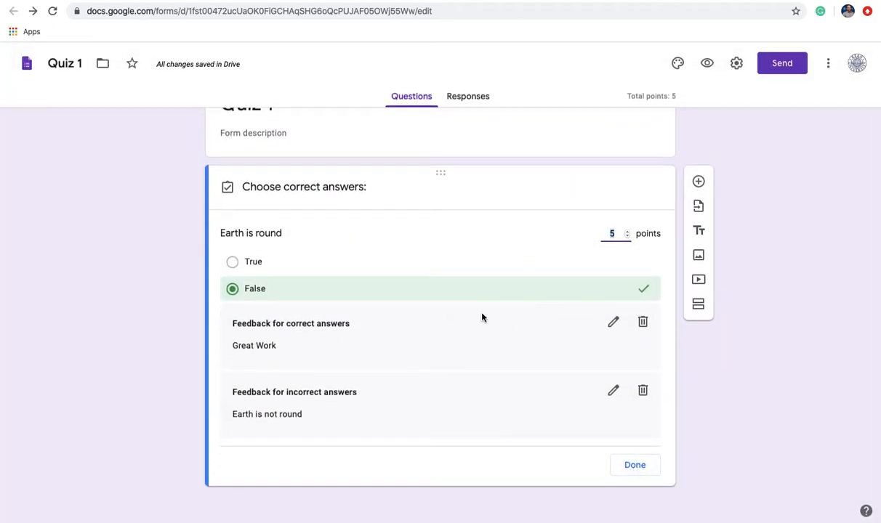
click(643, 467)
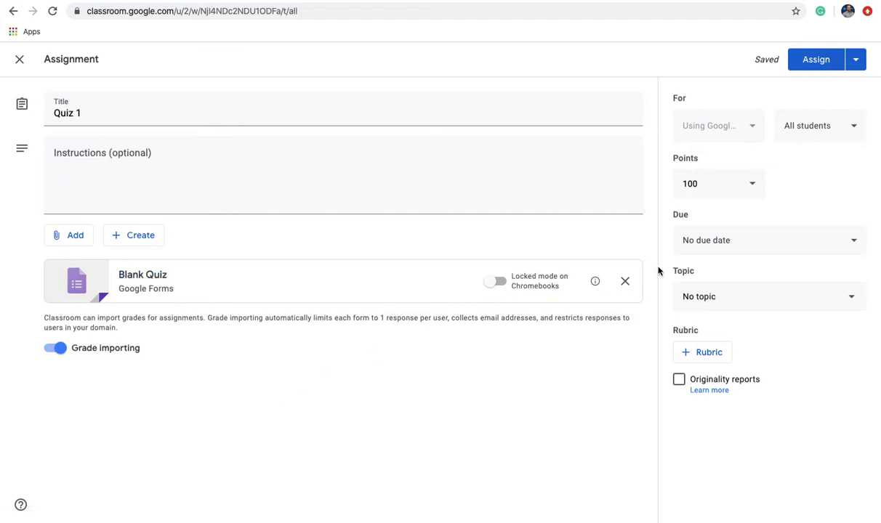
Change the Quiz 1 point value from 100 to 10.
click(728, 183)
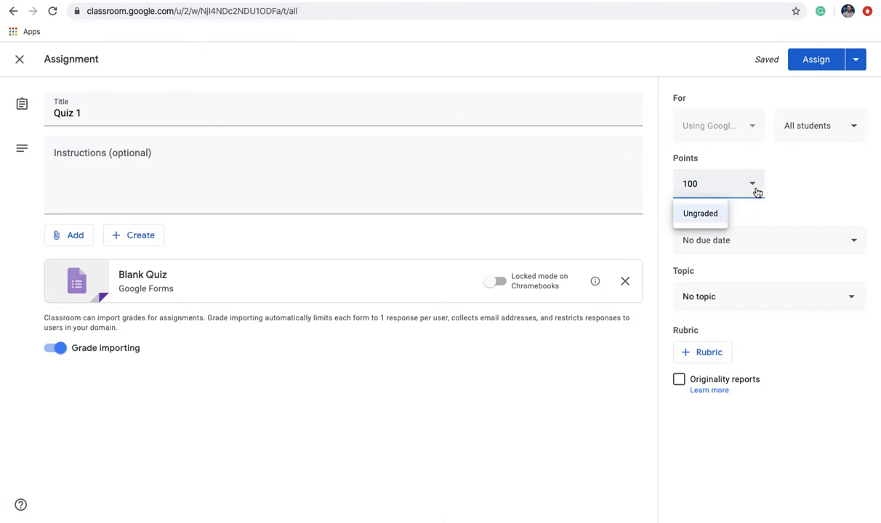
click(814, 189)
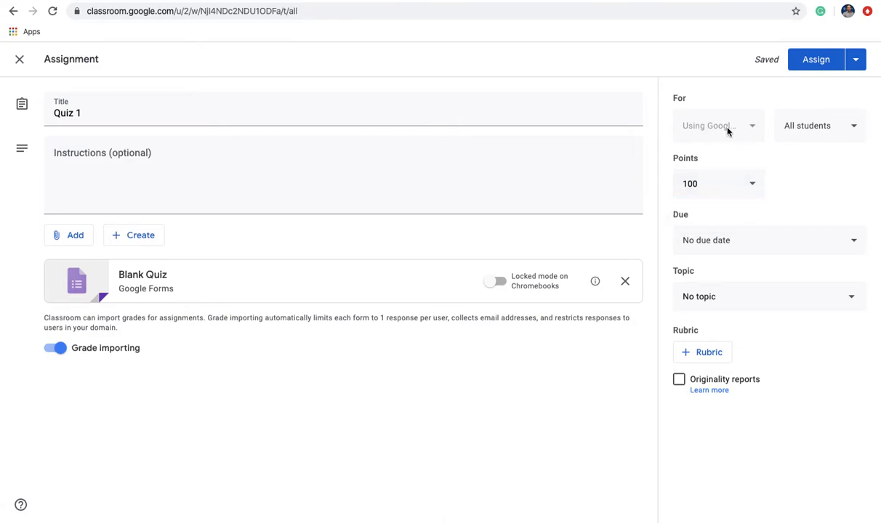
click(735, 184)
drag(734, 184, 608, 183)
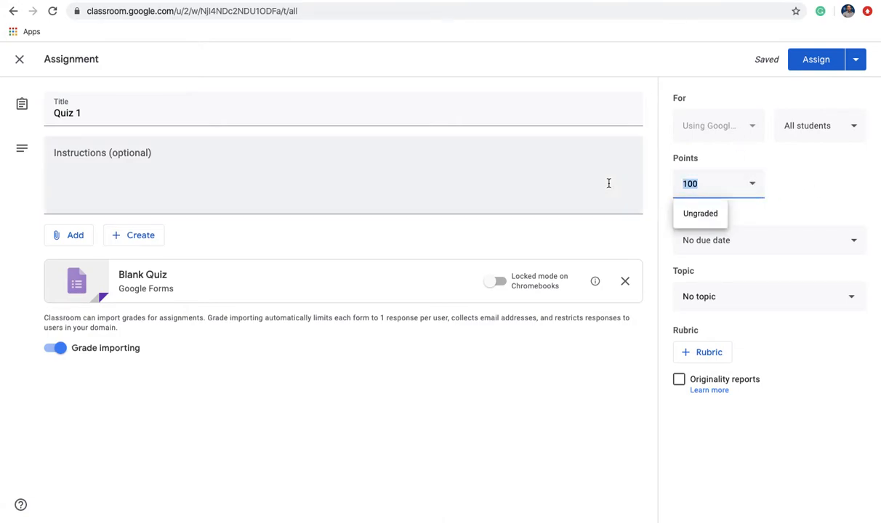
text(10)
click(803, 185)
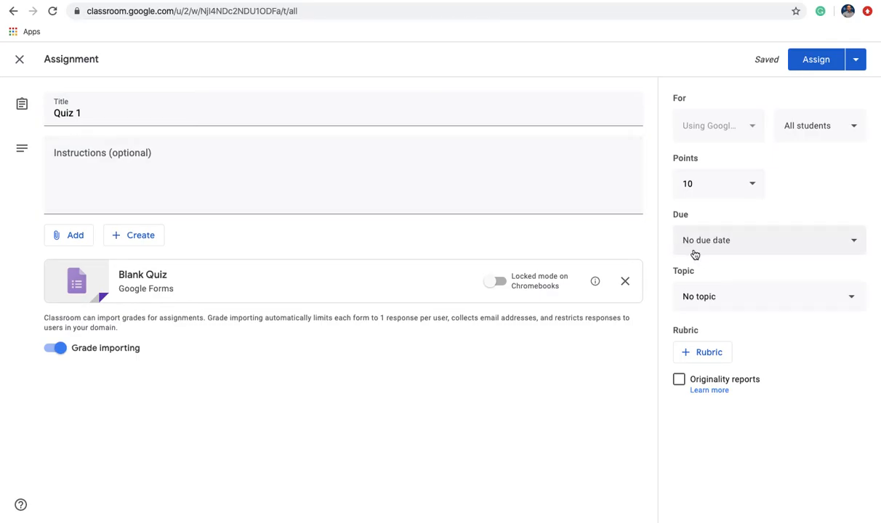
Set the quiz due date to Friday, March 20 at 11:59 PM.
click(730, 245)
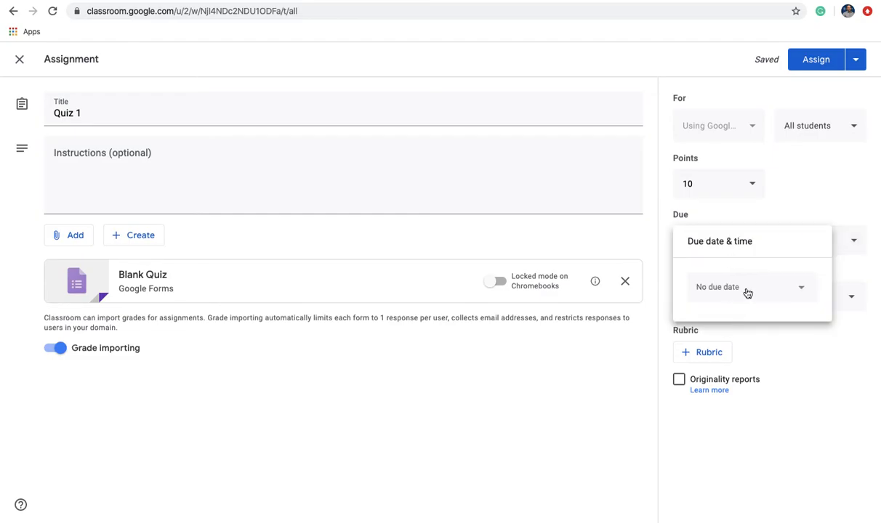
click(803, 292)
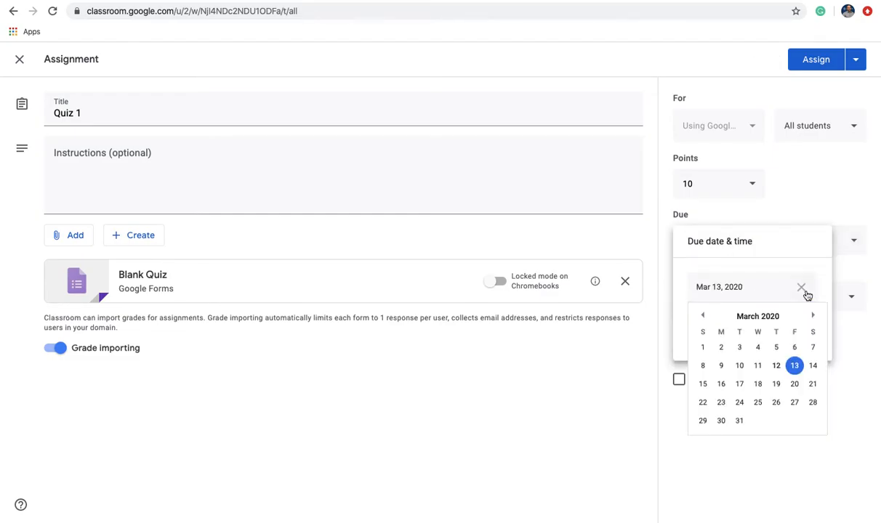
click(794, 386)
click(727, 326)
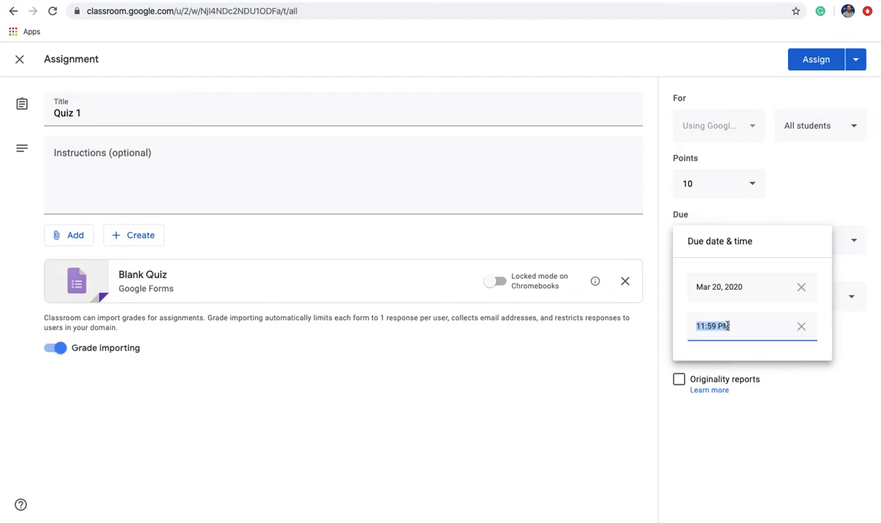
click(794, 388)
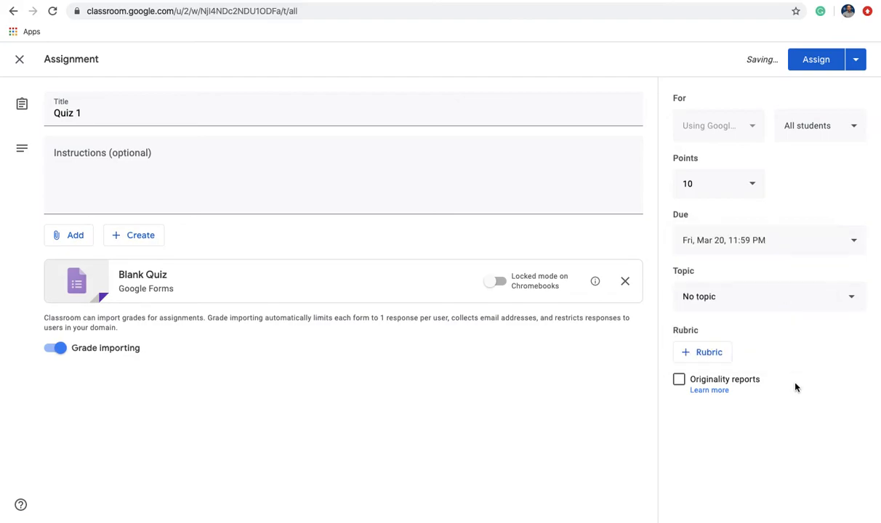
Create the topic 'Earth' from the Topic dropdown and assign it to Quiz 1.
click(726, 296)
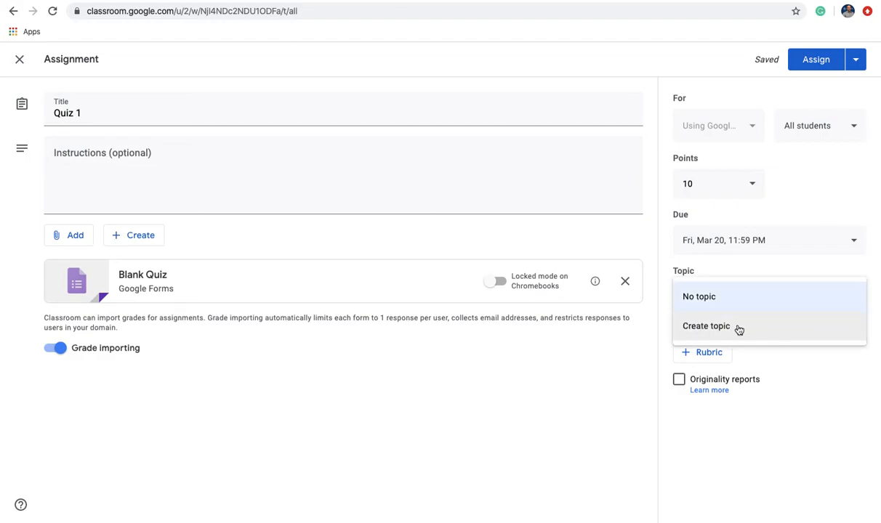
click(738, 330)
text(Earth)
click(775, 350)
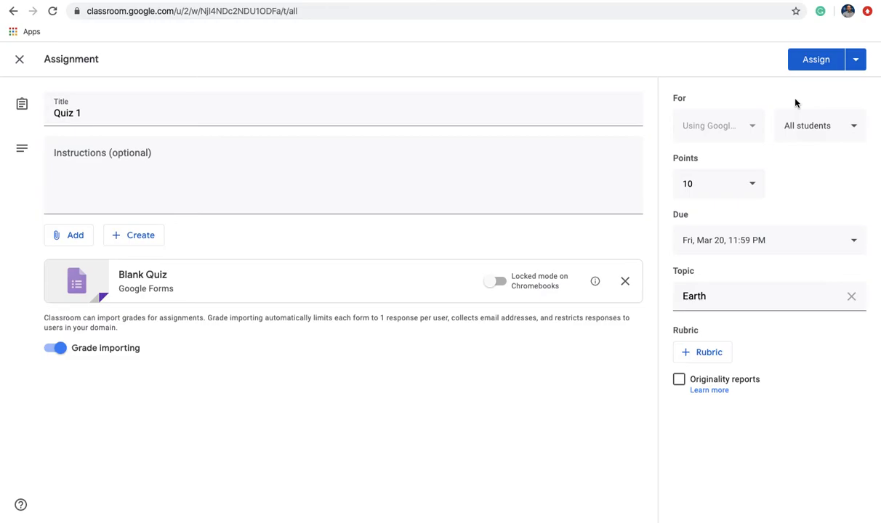
Show the Assign button's menu of publishing options, dismiss it, then reopen it.
click(856, 63)
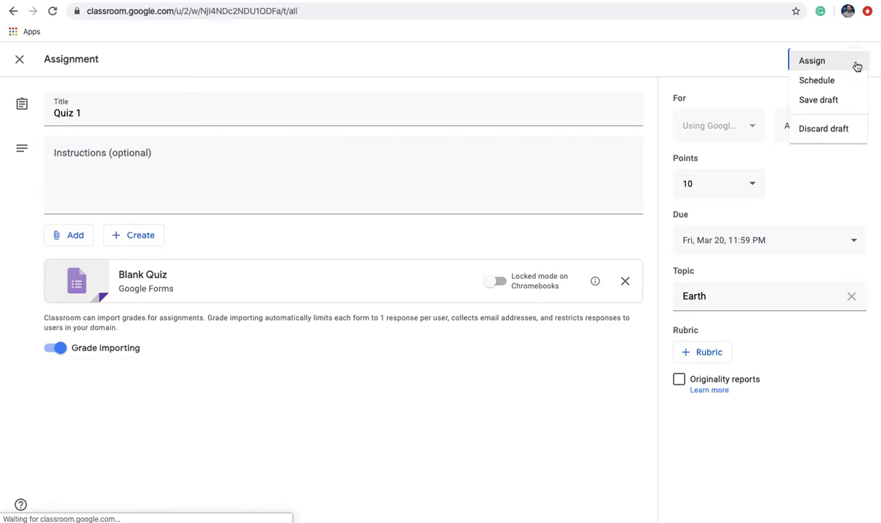
click(743, 75)
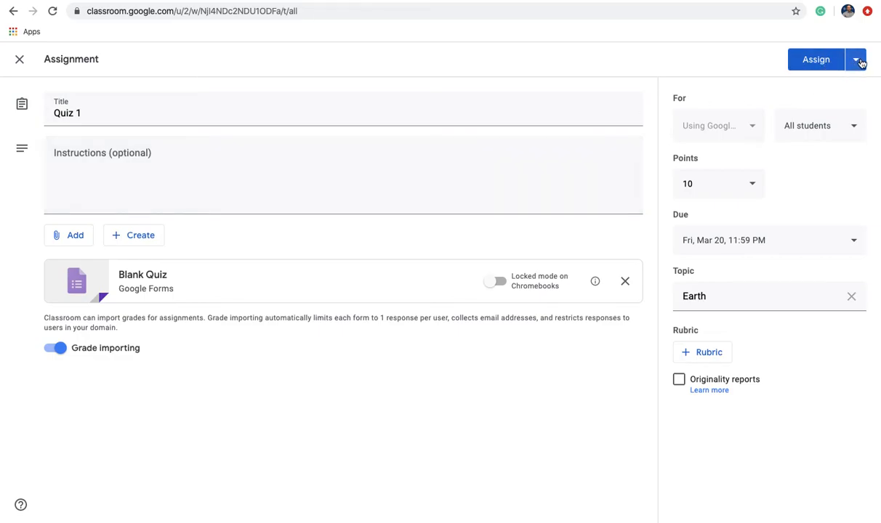
click(858, 61)
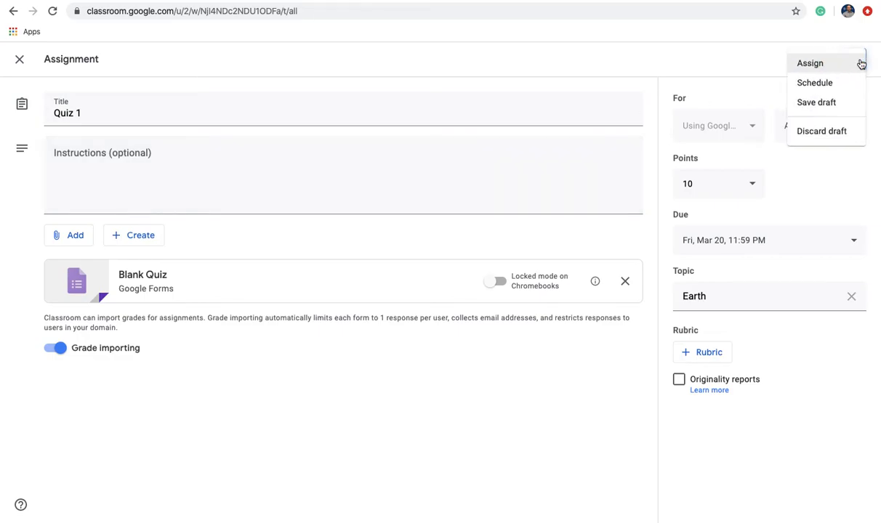
Try scheduling Quiz 1 for March 16, cancel that, and assign it to students immediately.
click(815, 82)
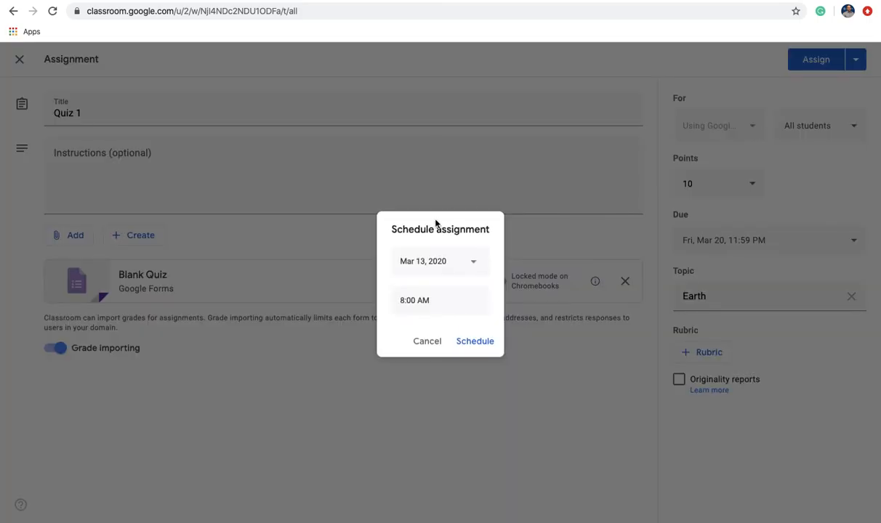
click(424, 268)
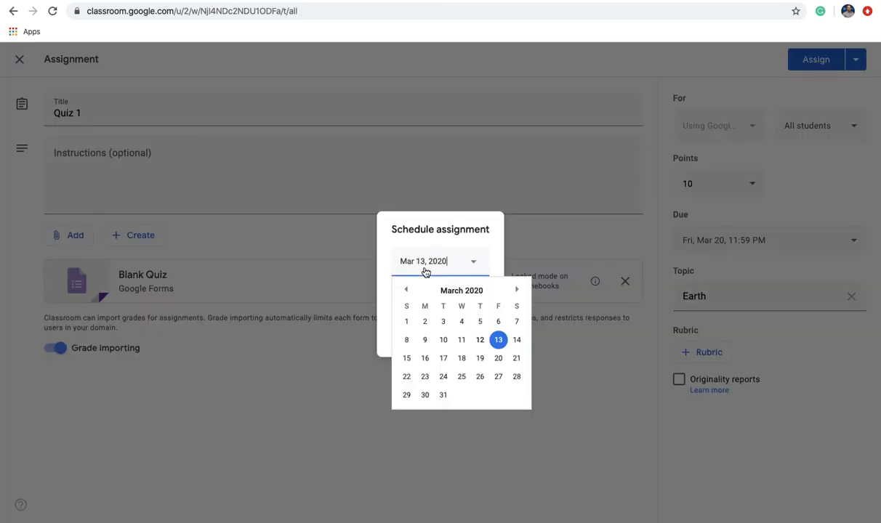
click(427, 359)
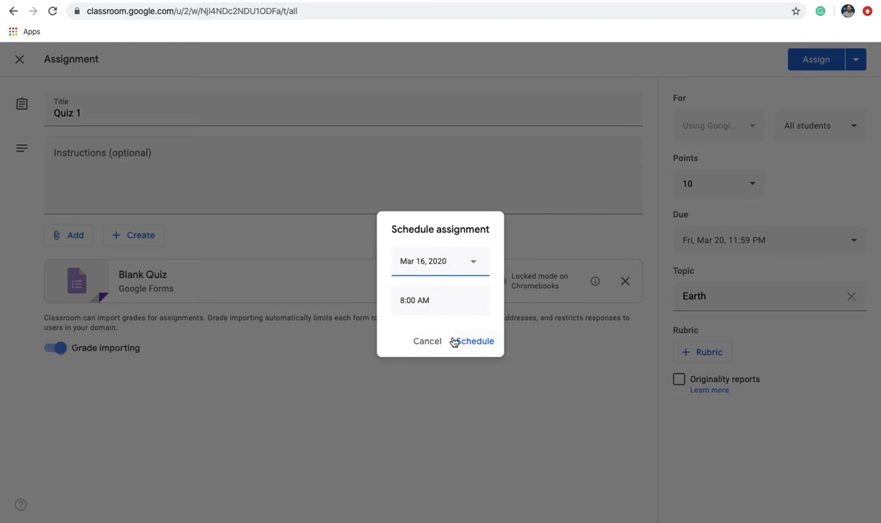
click(434, 343)
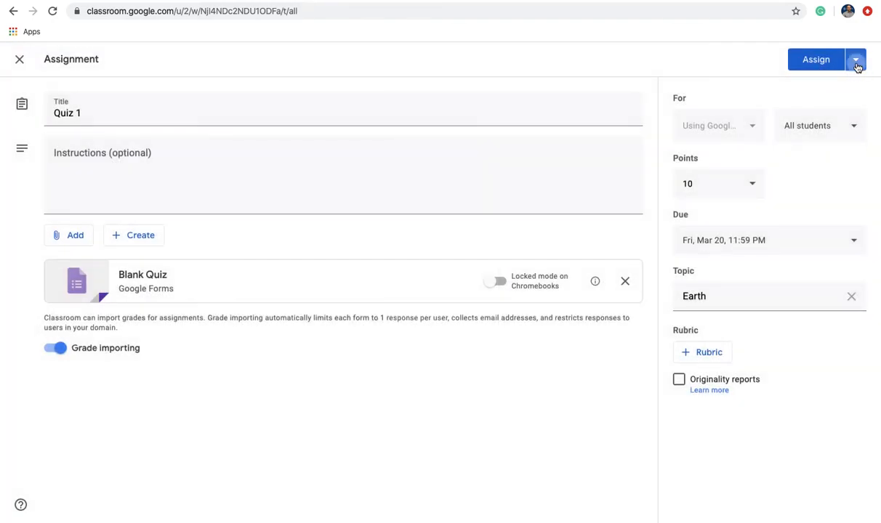
click(856, 61)
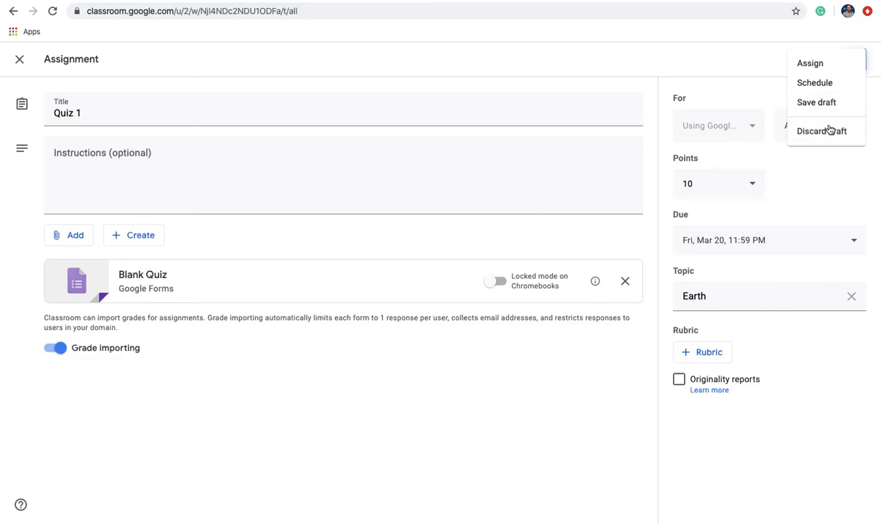
click(814, 64)
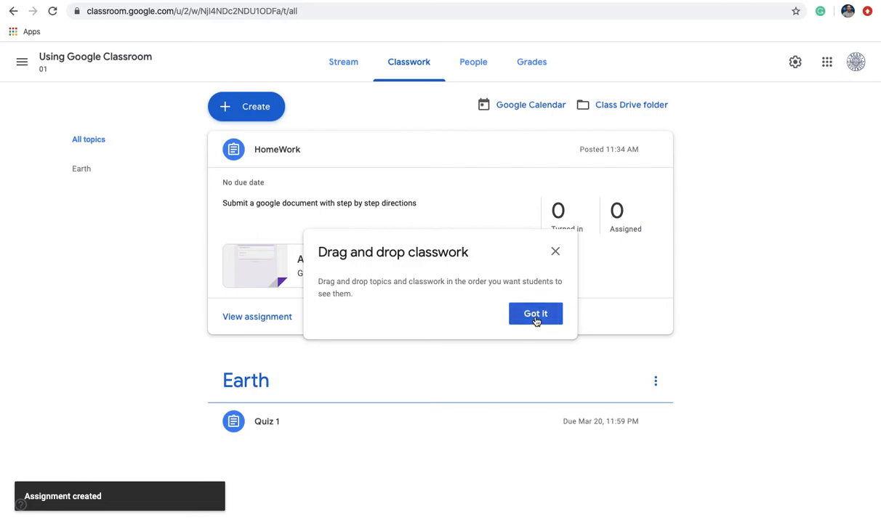
Dismiss the 'Drag and drop classwork' tip and go to the class Stream.
click(536, 314)
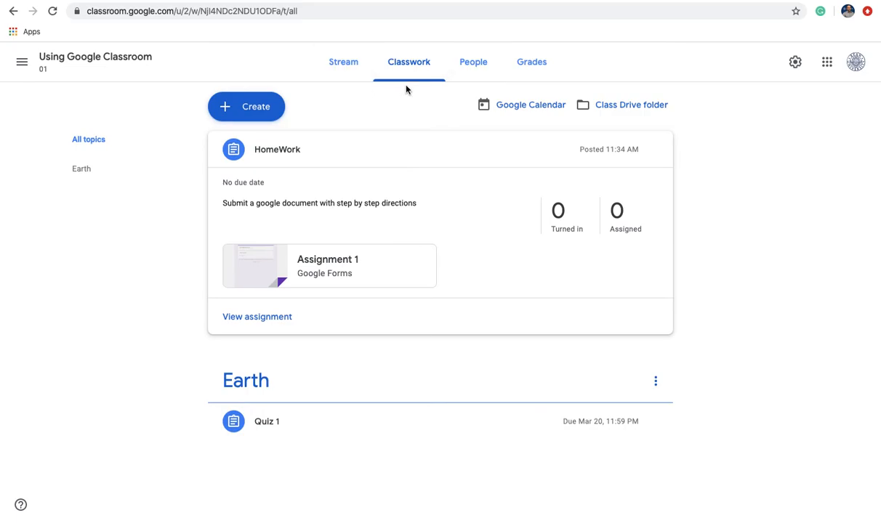
click(350, 63)
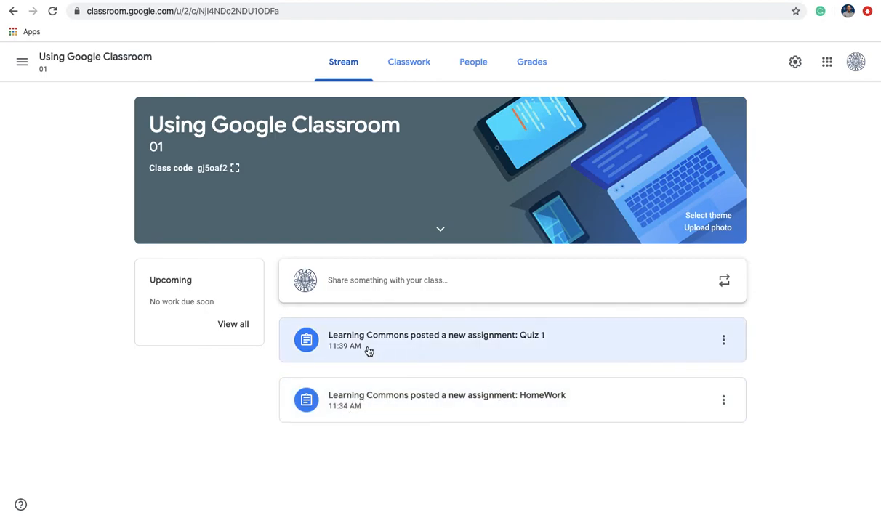
Start a new class announcement, then select the MIT Tools & Tutorials page URL.
click(379, 281)
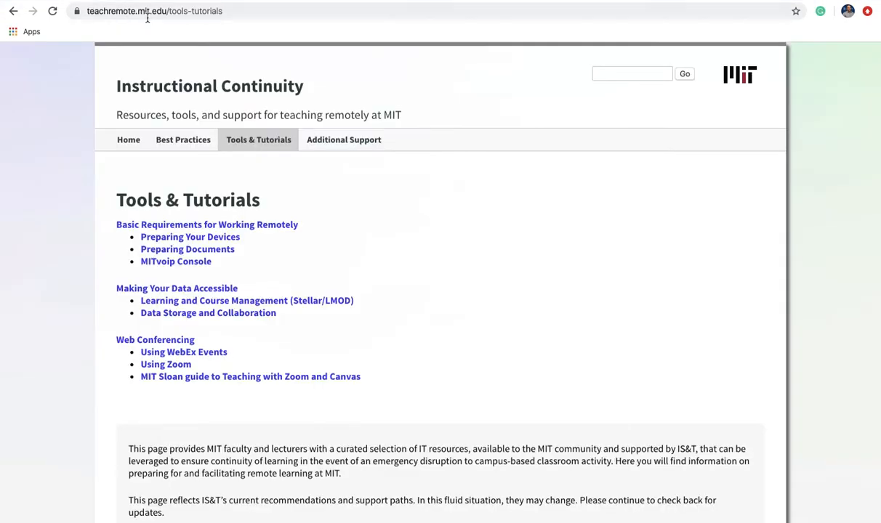
click(148, 10)
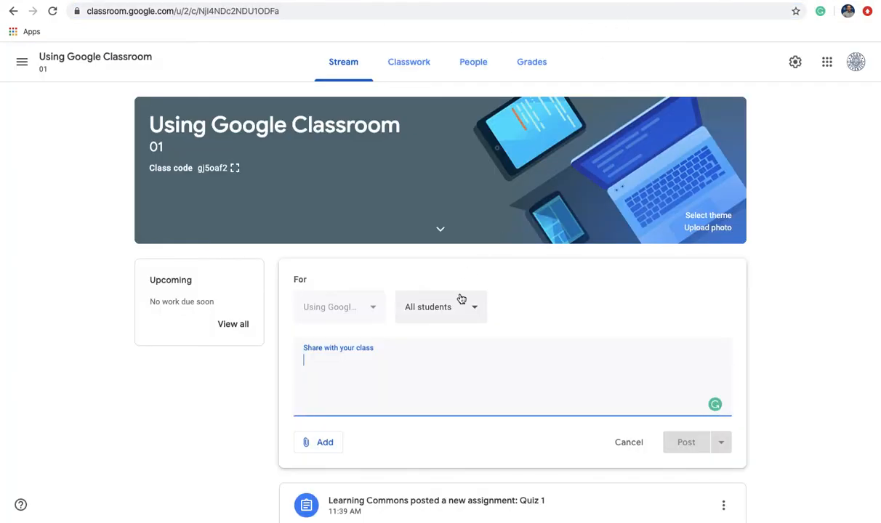
Post the announcement 'Visit: Learningcommons.kean.edu for more support content' to the class Stream.
text(Visit : Leea)
key(BackSpace)
key(BackSpace)
text(arningcommons.kean.edu for )
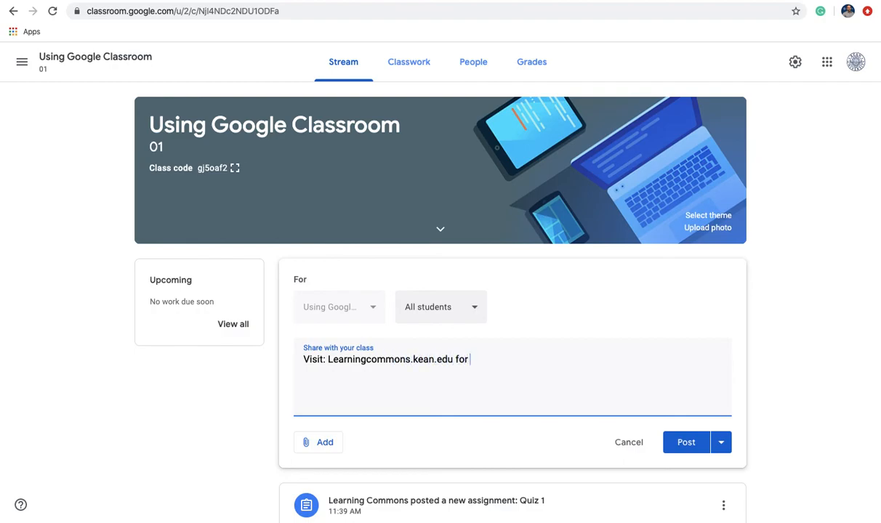
text(more support content)
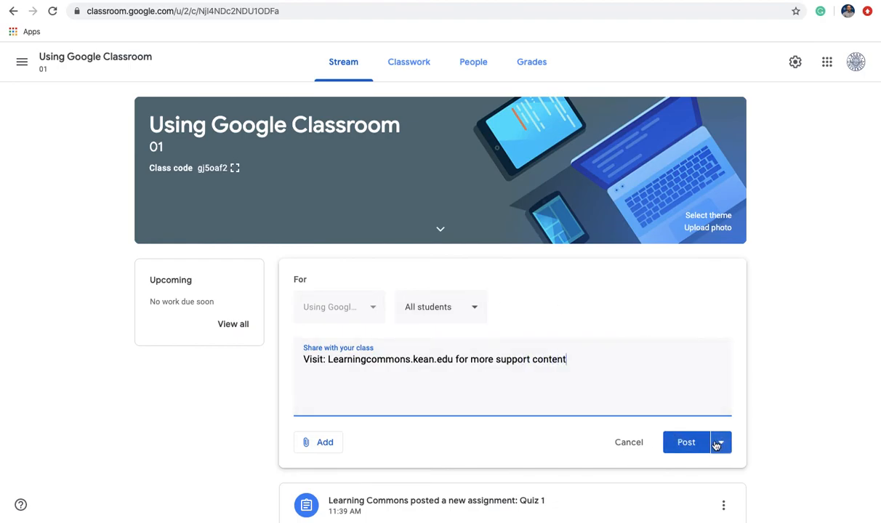
scroll(725, 443, down, 2)
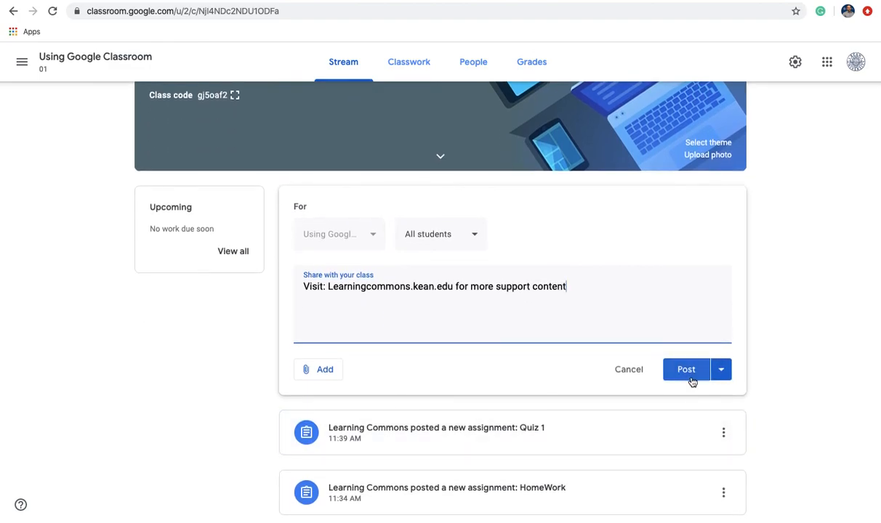
click(722, 370)
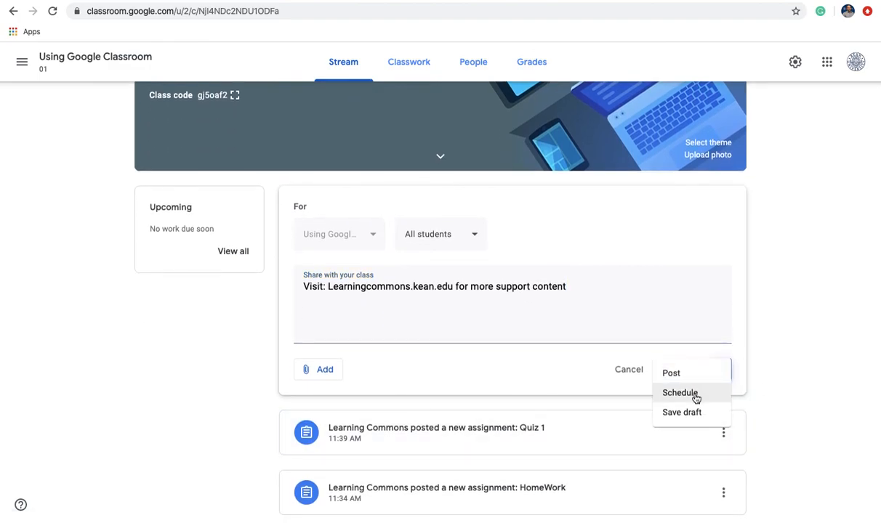
click(582, 385)
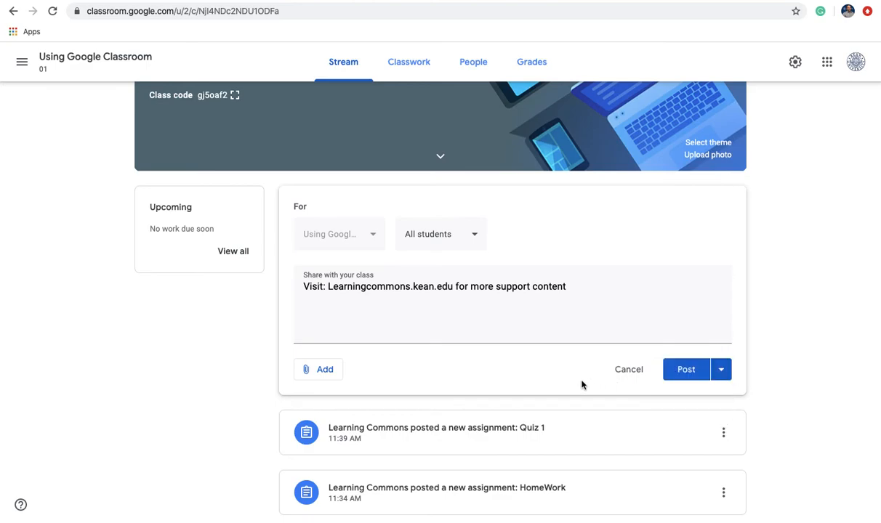
click(670, 376)
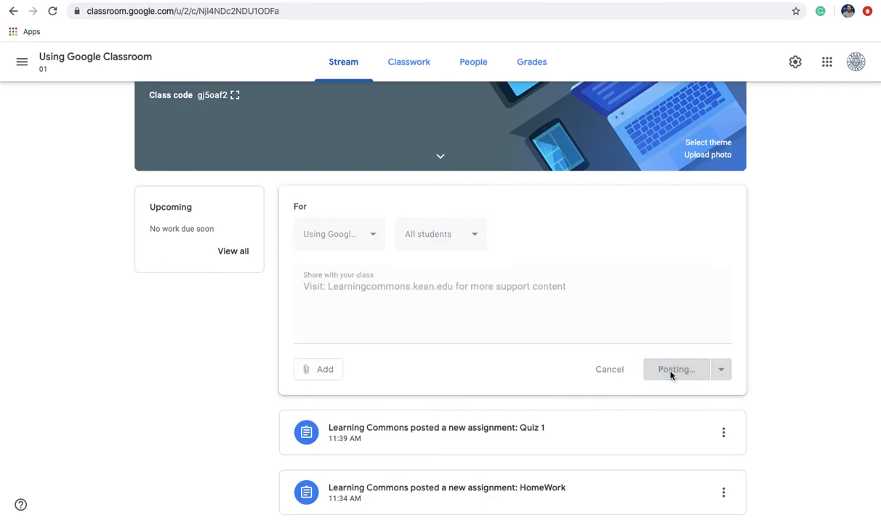
scroll(491, 396, down, 2)
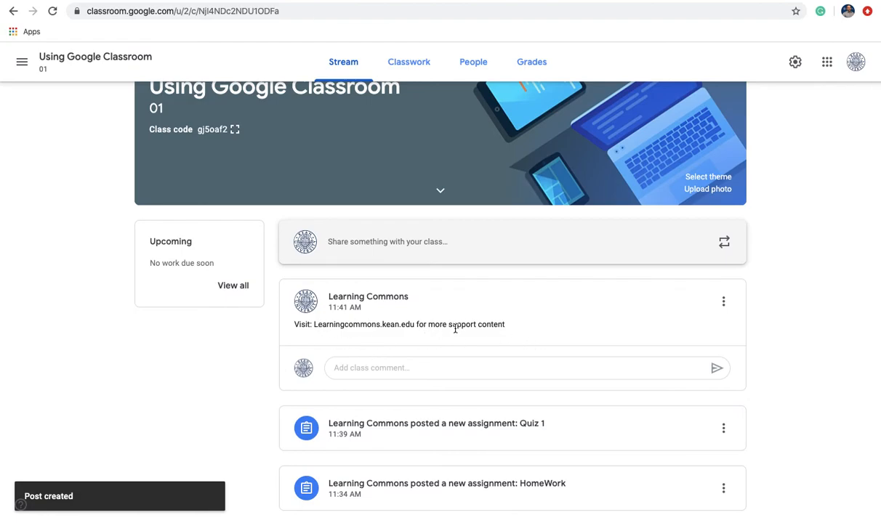
Start a comment on the new announcement, then go to the Classwork page.
click(394, 369)
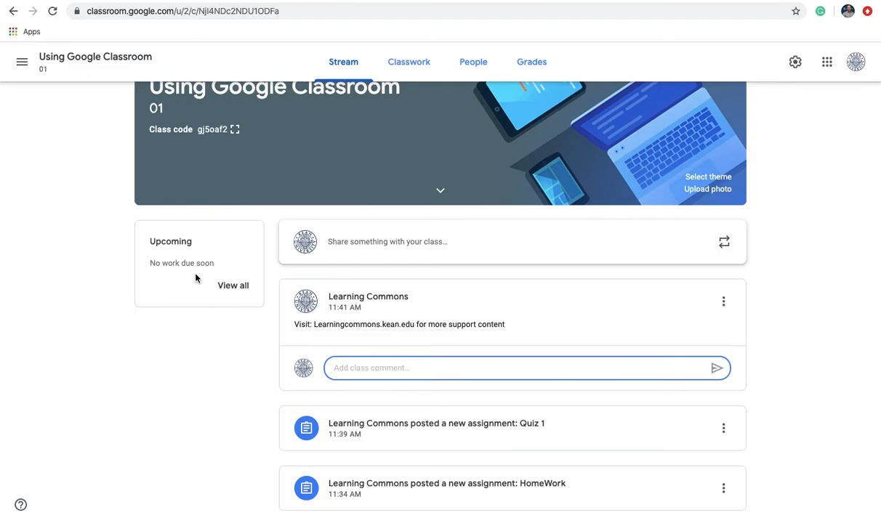
click(413, 64)
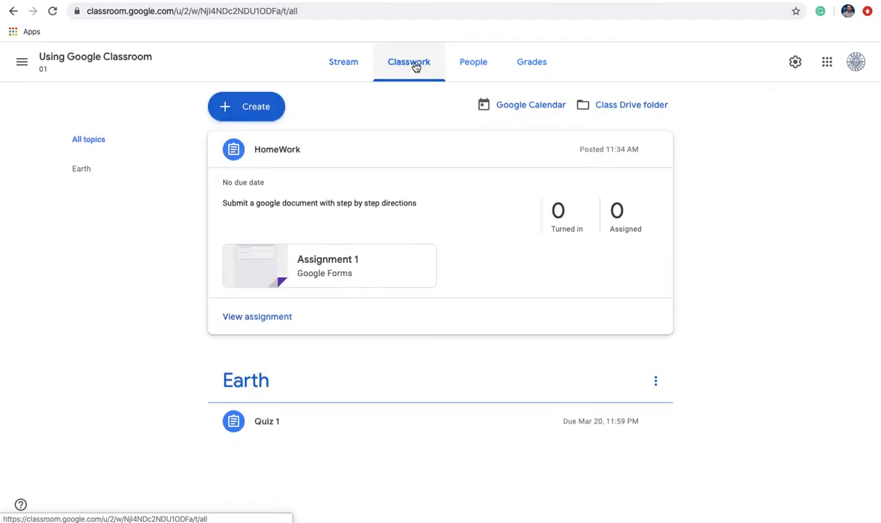
Show the People page and select the class code in the Students box.
click(472, 67)
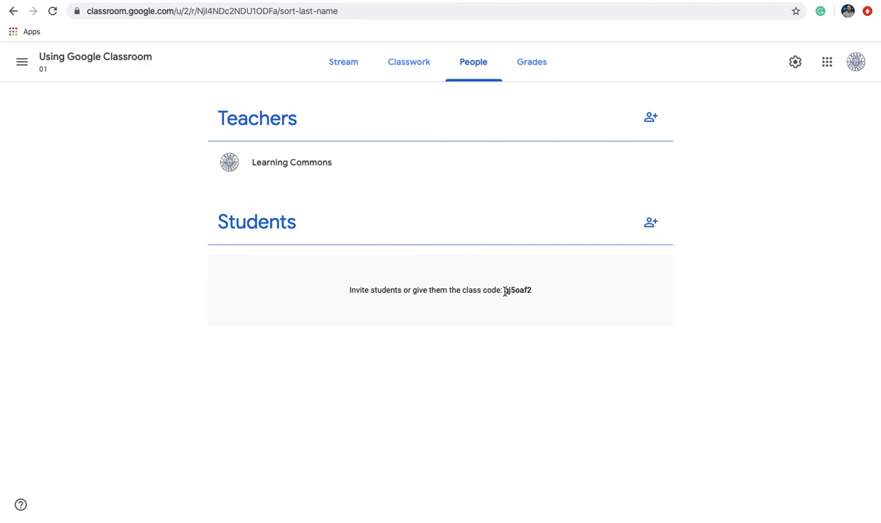
drag(505, 292, 539, 294)
Invite the first matching student found by name search, then show the Grades page.
click(649, 223)
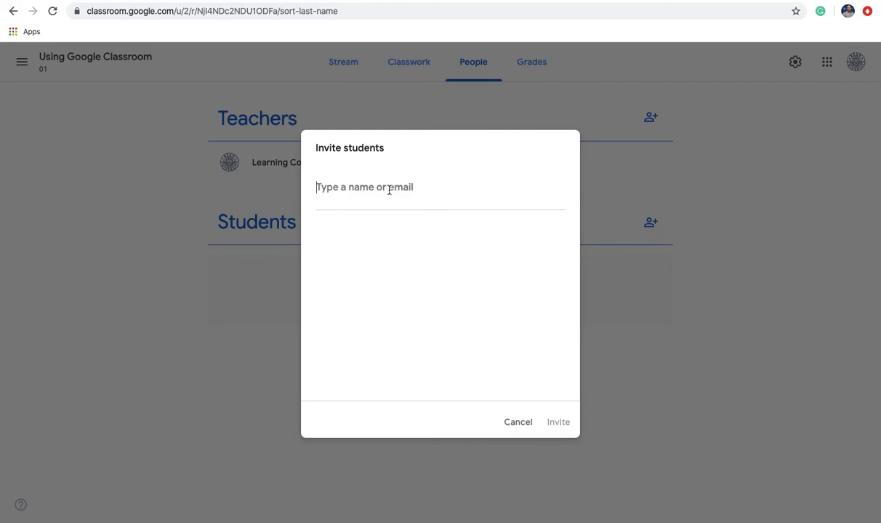
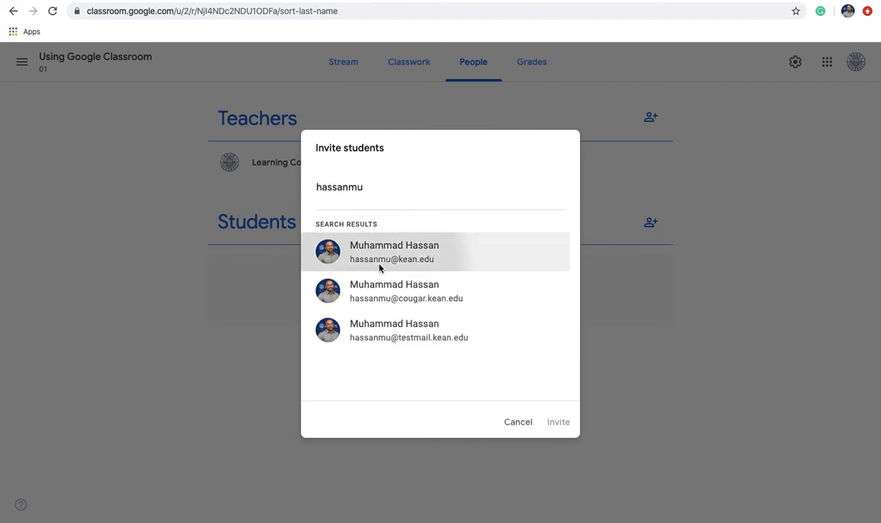
click(364, 253)
click(559, 422)
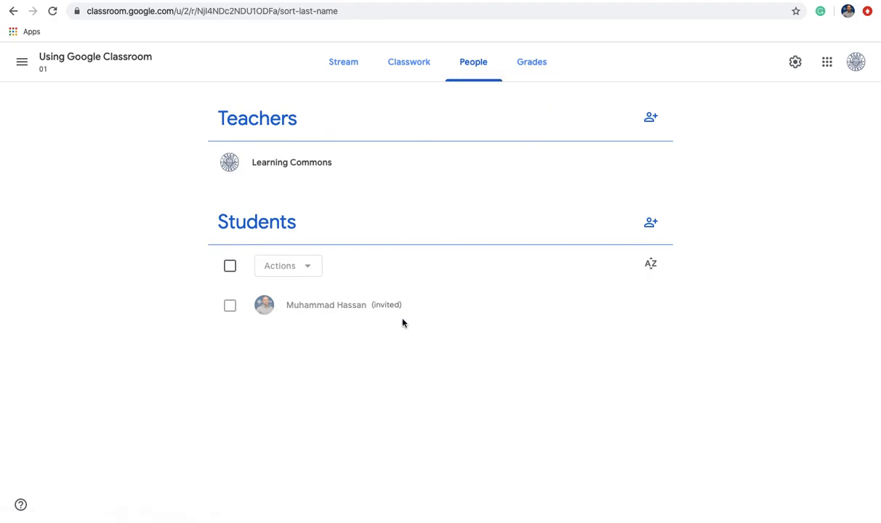
click(531, 69)
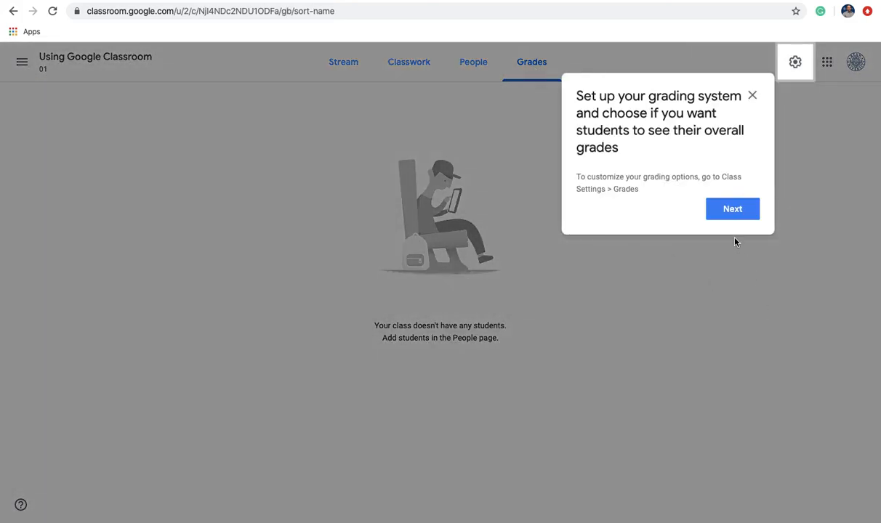
Dismiss the grading-system tip and go back to the Classes home list.
click(752, 96)
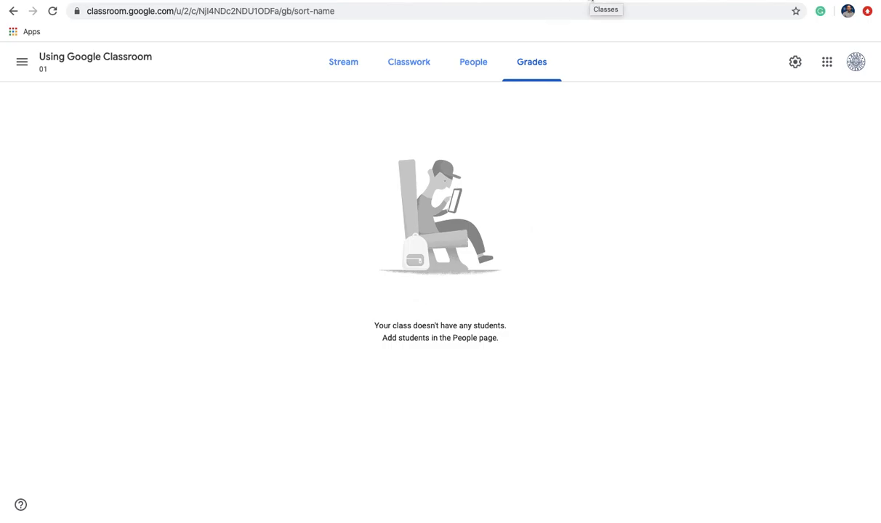
click(607, 1)
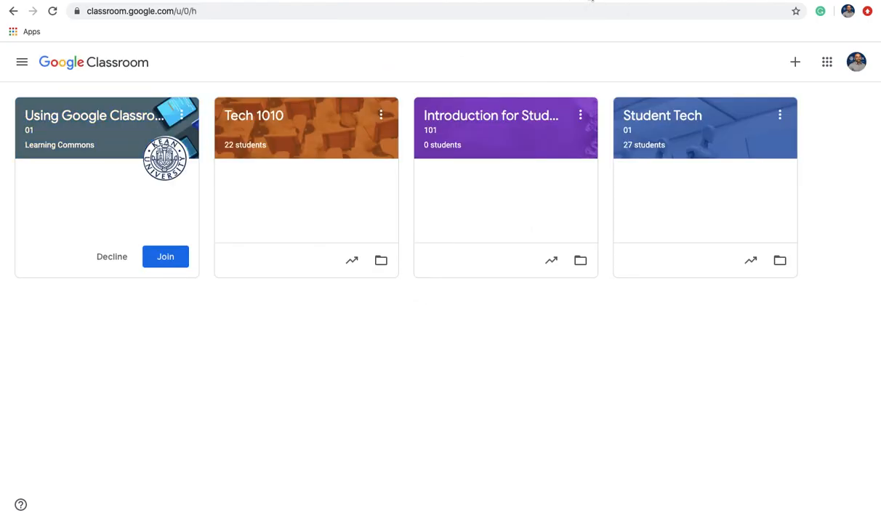
Open the Tech 1010 class gradebook and scroll through its students and assignments.
click(294, 120)
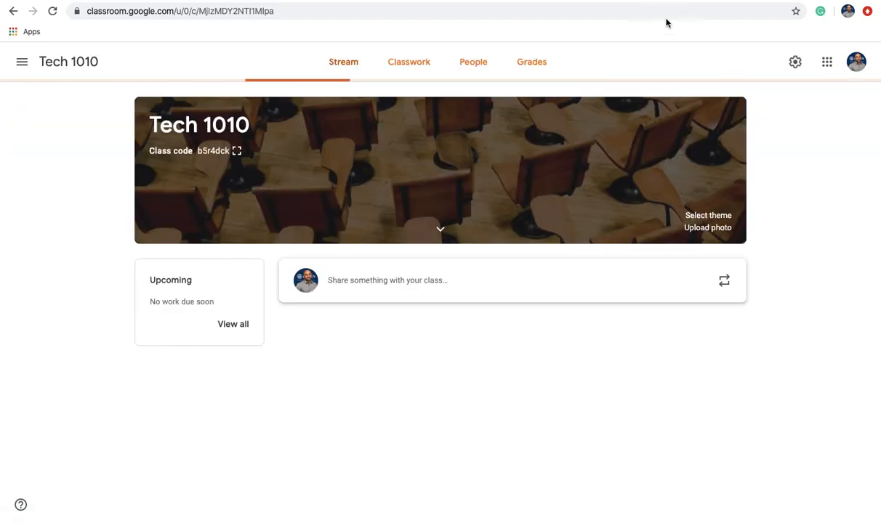
click(535, 70)
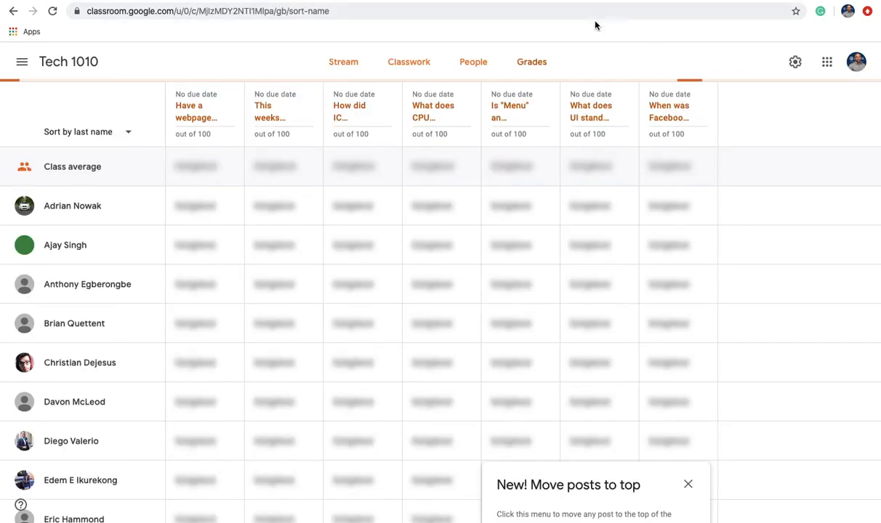
scroll(254, 295, up, 5)
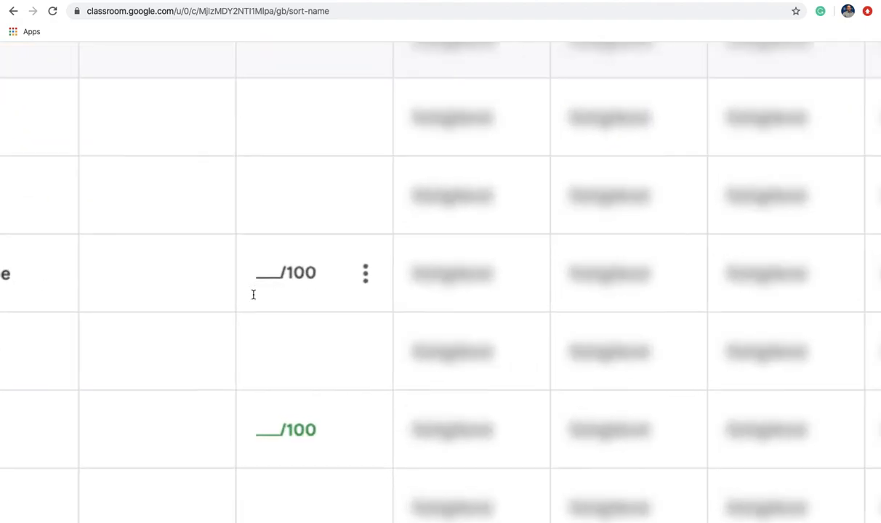
scroll(254, 295, right, 2)
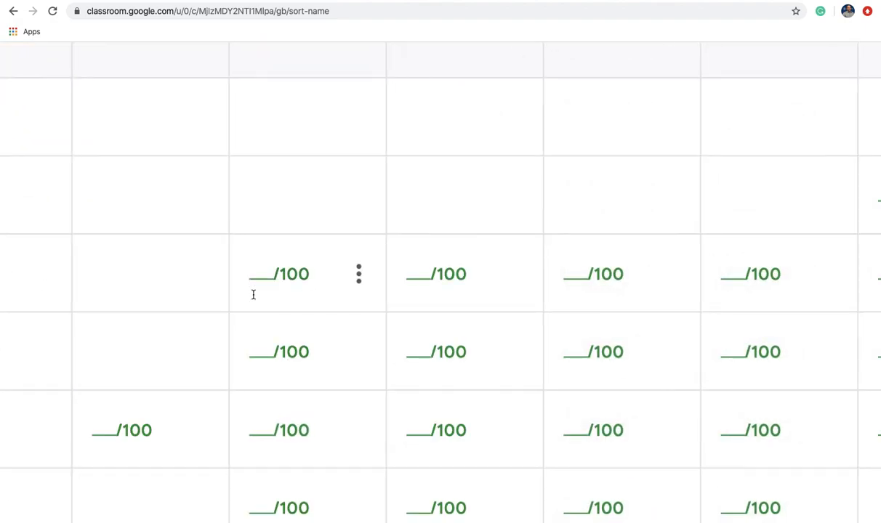
scroll(253, 295, up, 5)
scroll(344, 199, down, 1)
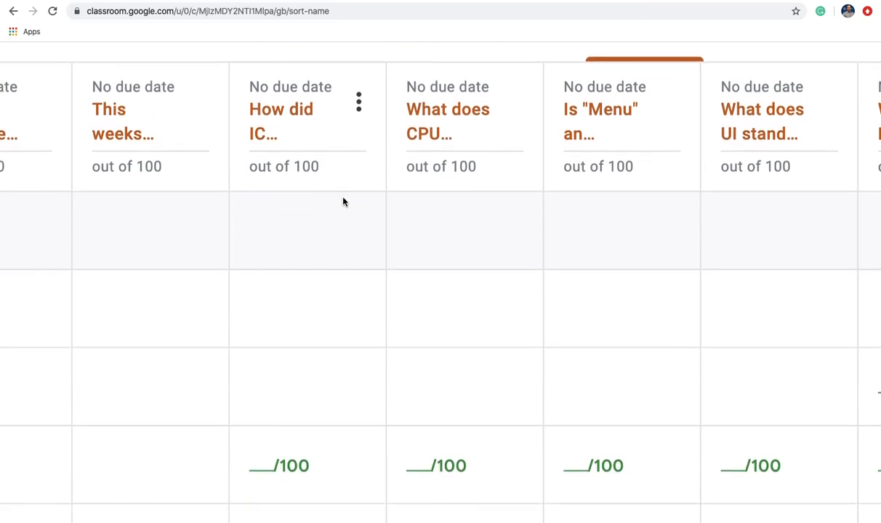
scroll(344, 201, down, 3)
scroll(343, 201, down, 1)
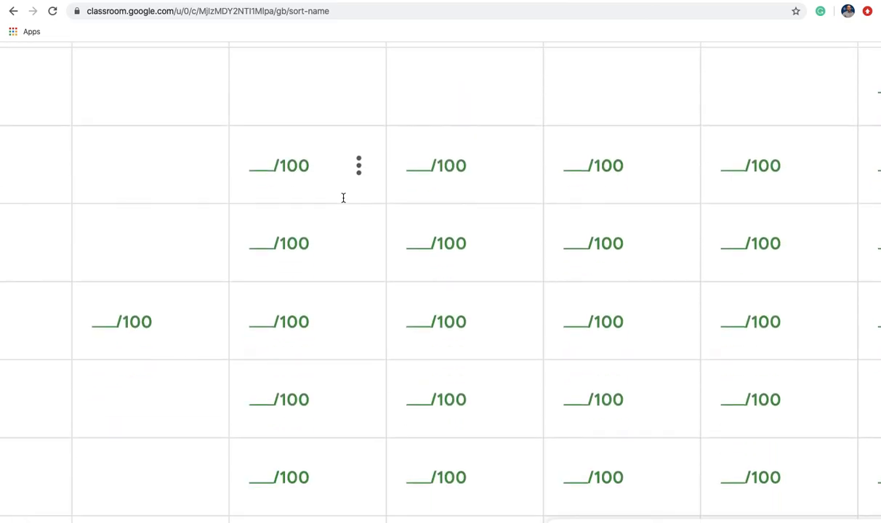
scroll(343, 199, down, 3)
scroll(343, 198, down, 2)
scroll(343, 199, right, 1)
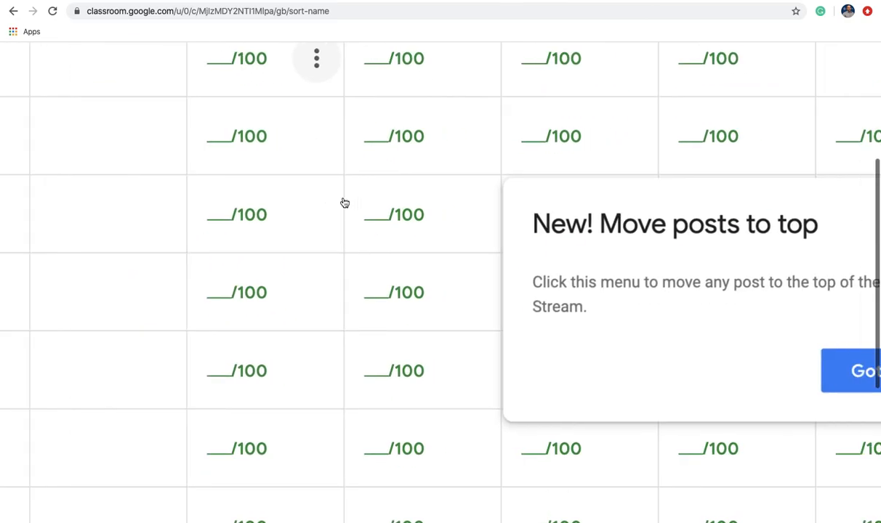
scroll(343, 198, right, 2)
Dismiss the Move posts to top tip and keep browsing the Tech 1010 gradebook.
click(645, 369)
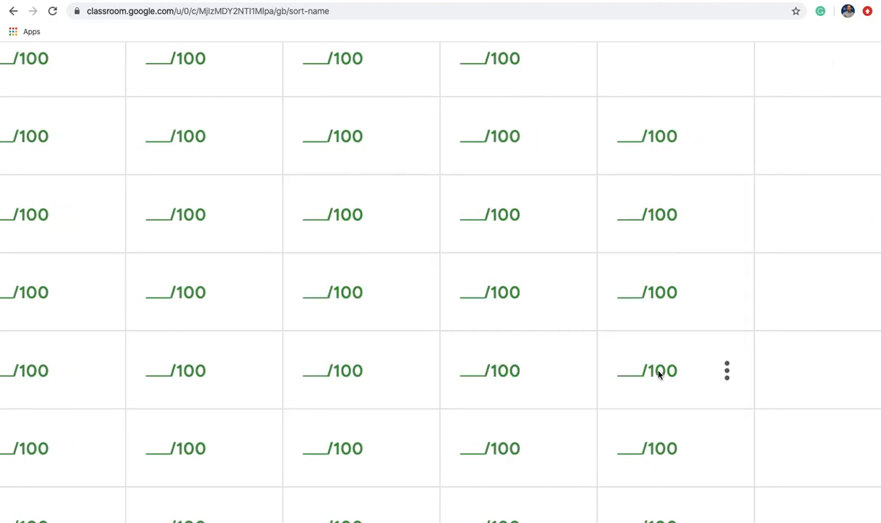
scroll(659, 371, left, 1)
scroll(658, 373, left, 2)
scroll(659, 372, up, 5)
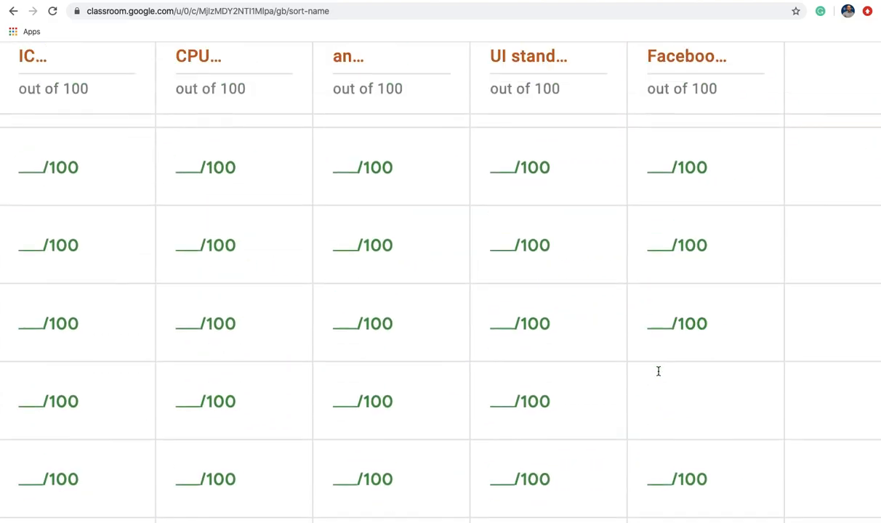
scroll(658, 371, down, 10)
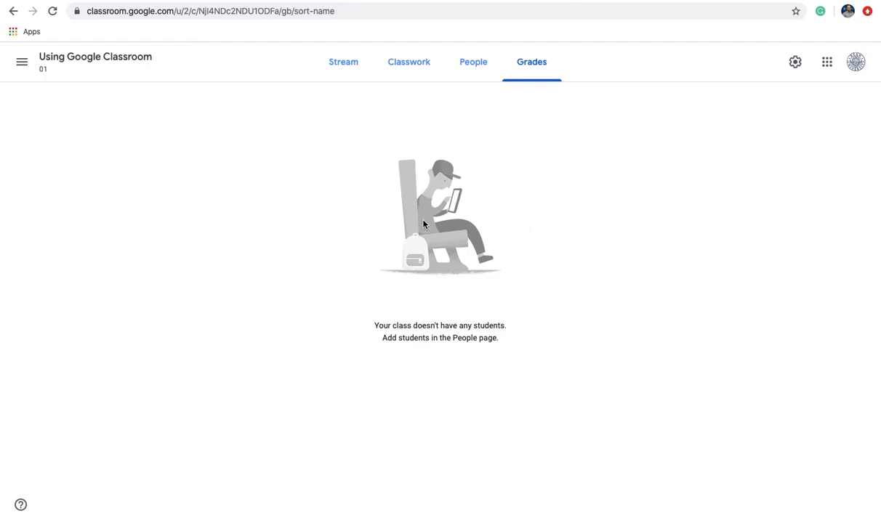
Return to the Stream via People, then expand and collapse the banner's subject and room details.
click(471, 76)
click(348, 64)
scroll(338, 367, down, 1)
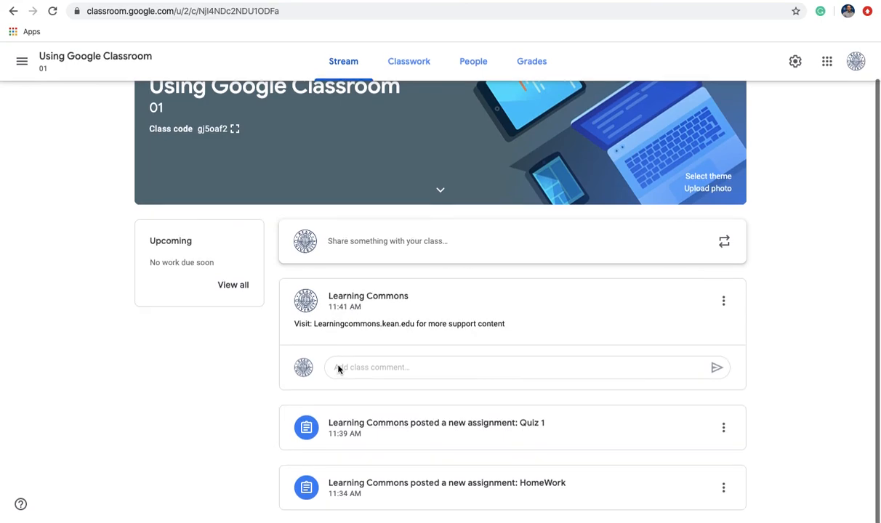
scroll(381, 152, up, 1)
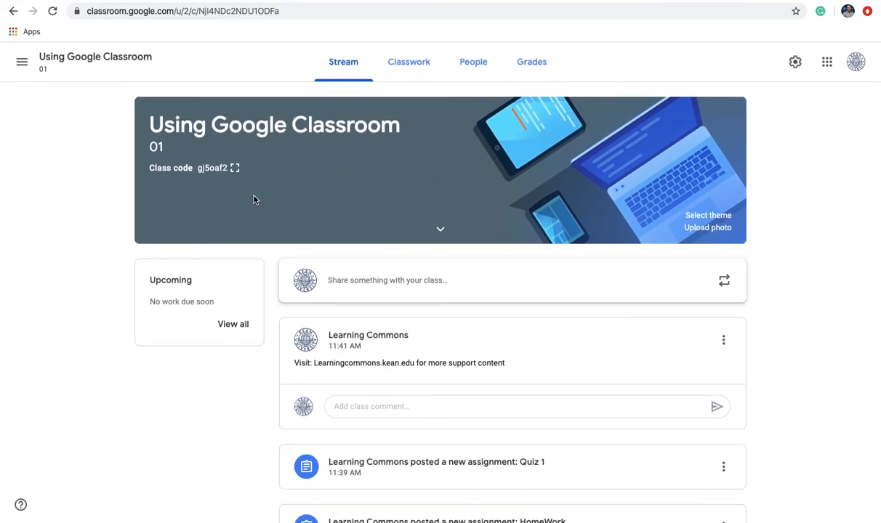
click(440, 230)
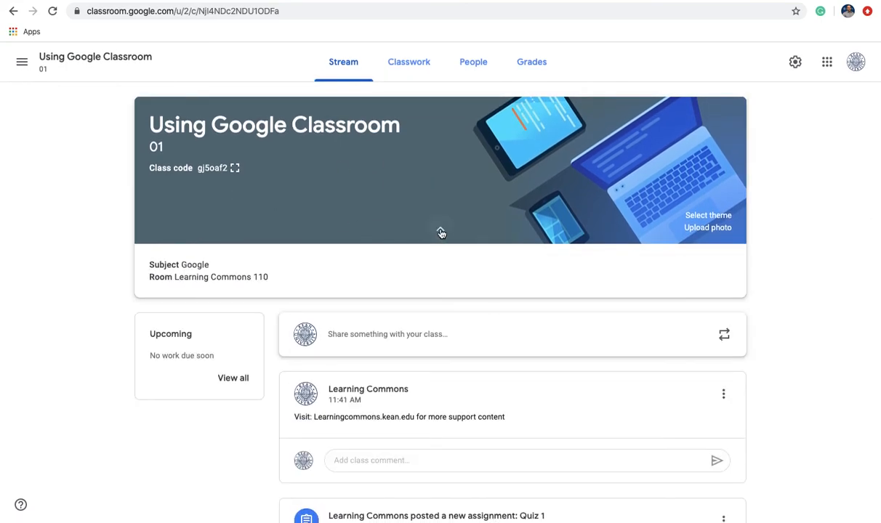
click(441, 231)
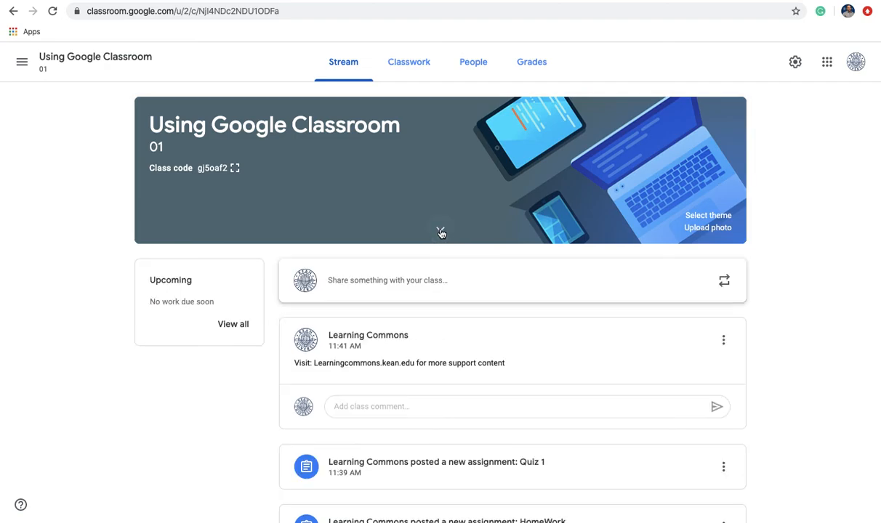